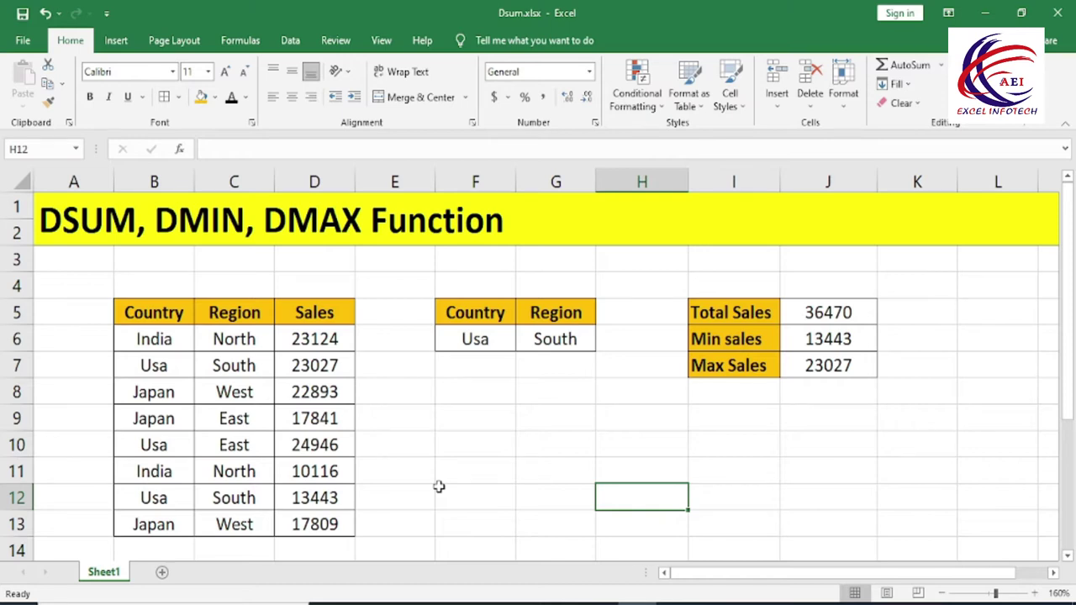
# Step: Highlight the Country, Region and Sales columns of the data and the Country–Region criteria table
pyautogui.click(477, 477)
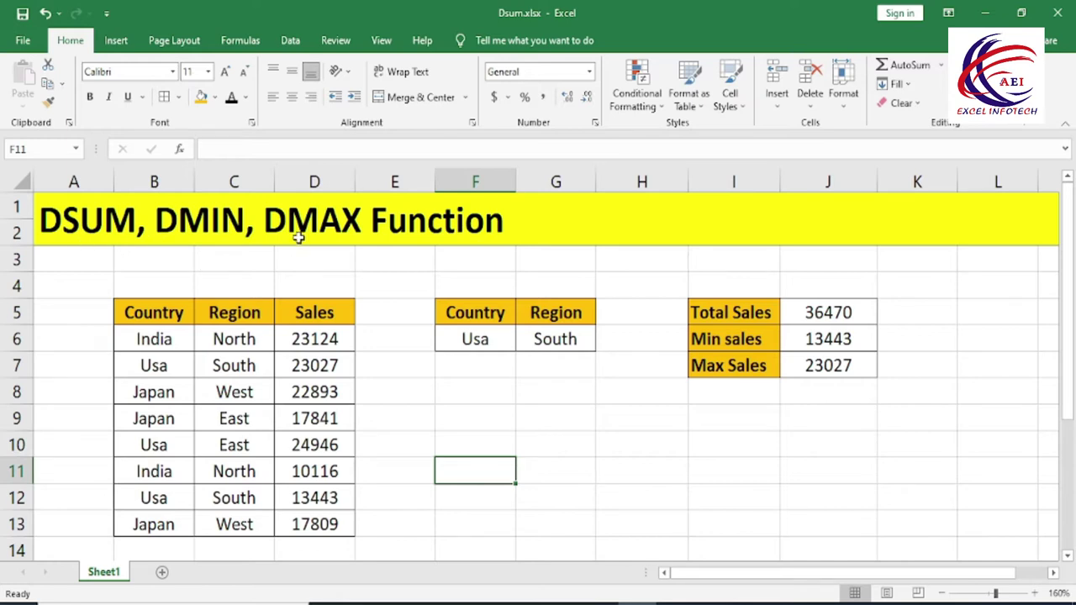
pyautogui.click(164, 319)
pyautogui.moveTo(166, 319); pyautogui.dragTo(154, 521)
pyautogui.moveTo(224, 320); pyautogui.dragTo(228, 516)
pyautogui.moveTo(312, 315); pyautogui.dragTo(318, 513)
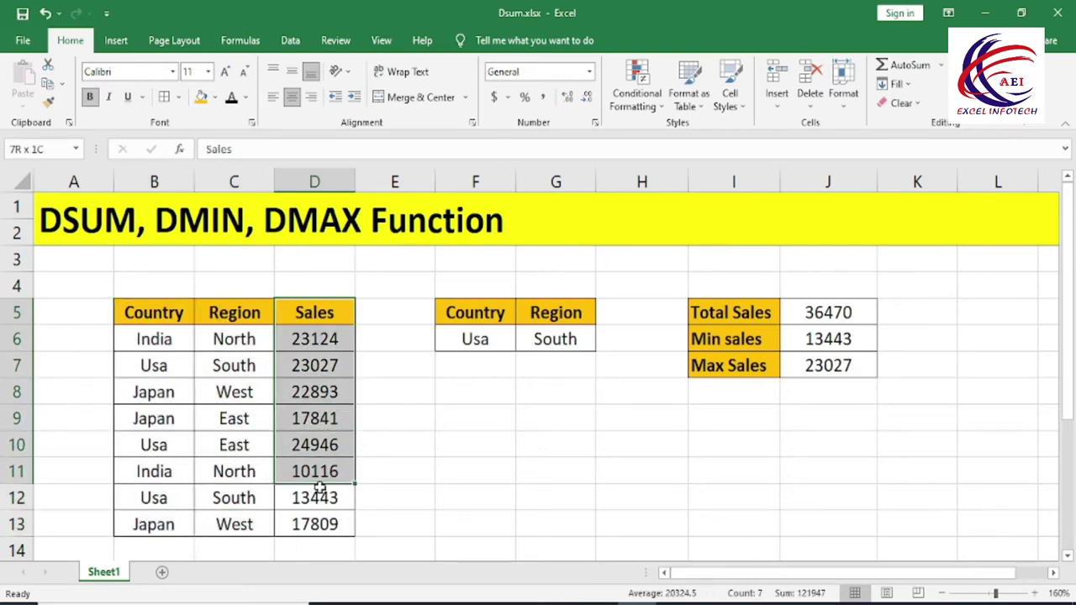
pyautogui.click(458, 365)
pyautogui.moveTo(476, 312); pyautogui.dragTo(556, 337)
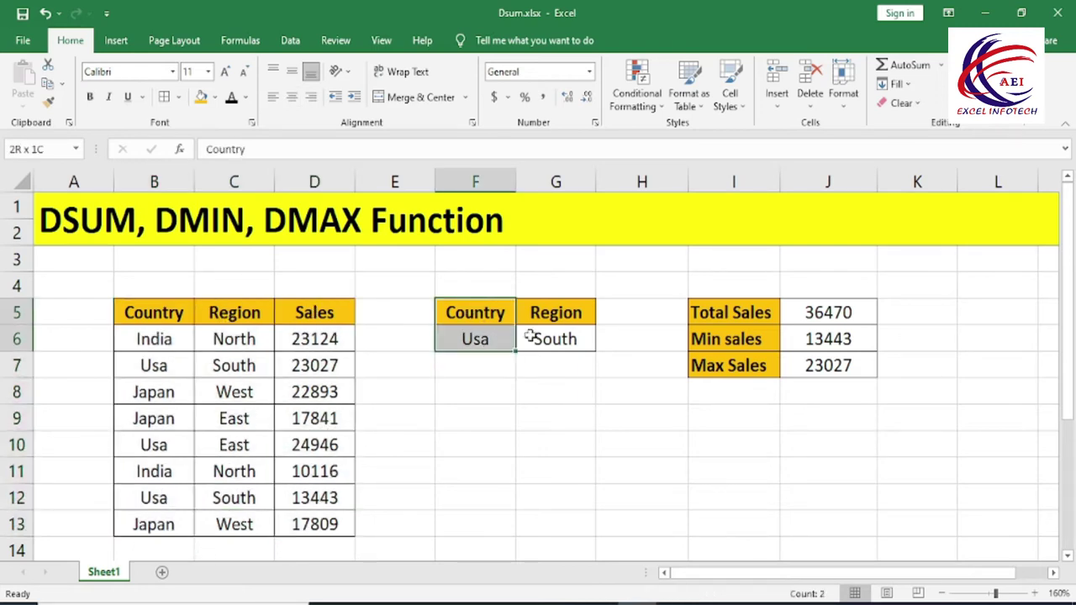
pyautogui.click(585, 416)
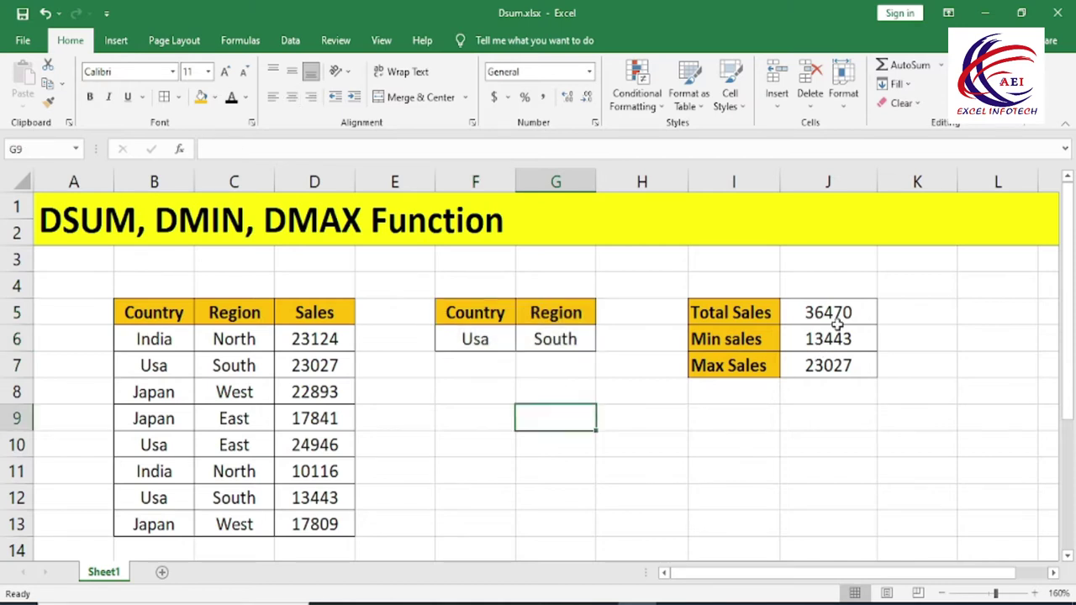
# Step: Review the DSUM, DMIN and DMAX formulas against the Usa and South criteria
pyautogui.click(832, 313)
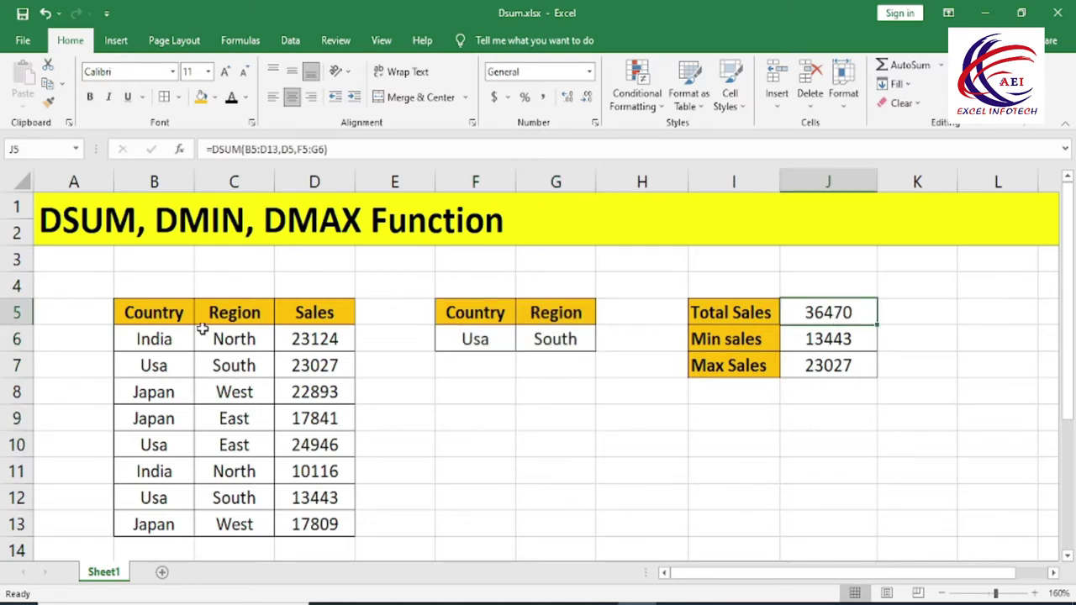
pyautogui.click(481, 341)
pyautogui.click(554, 346)
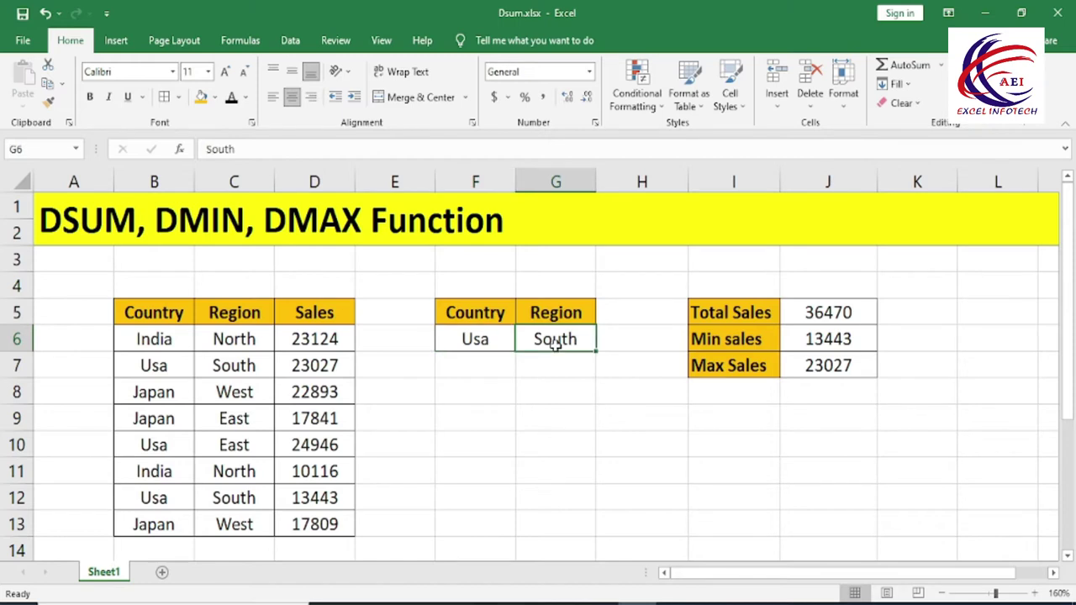
pyautogui.click(823, 310)
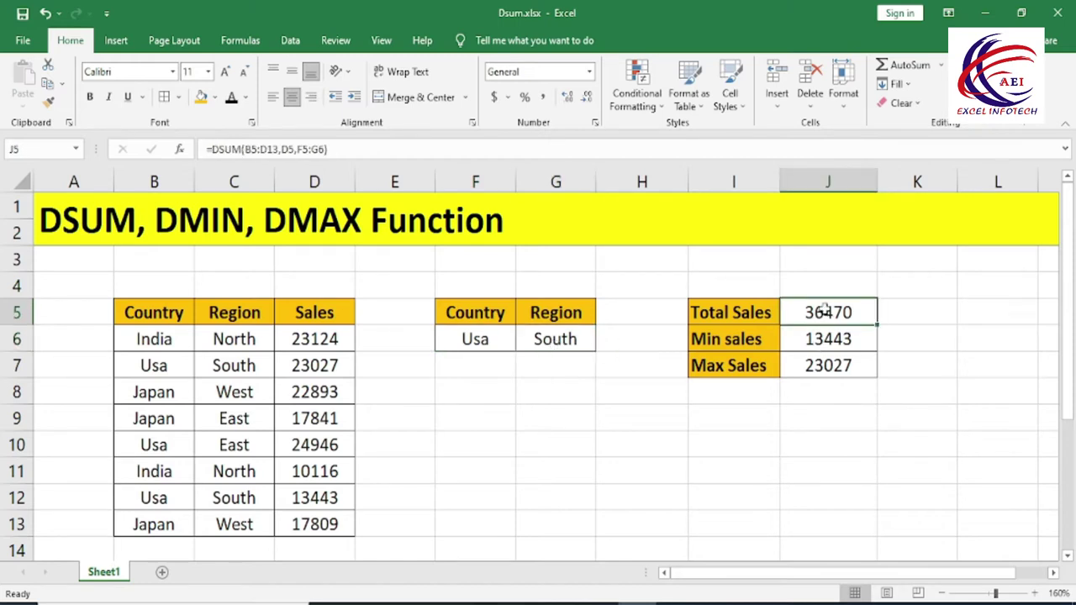
pyautogui.click(819, 345)
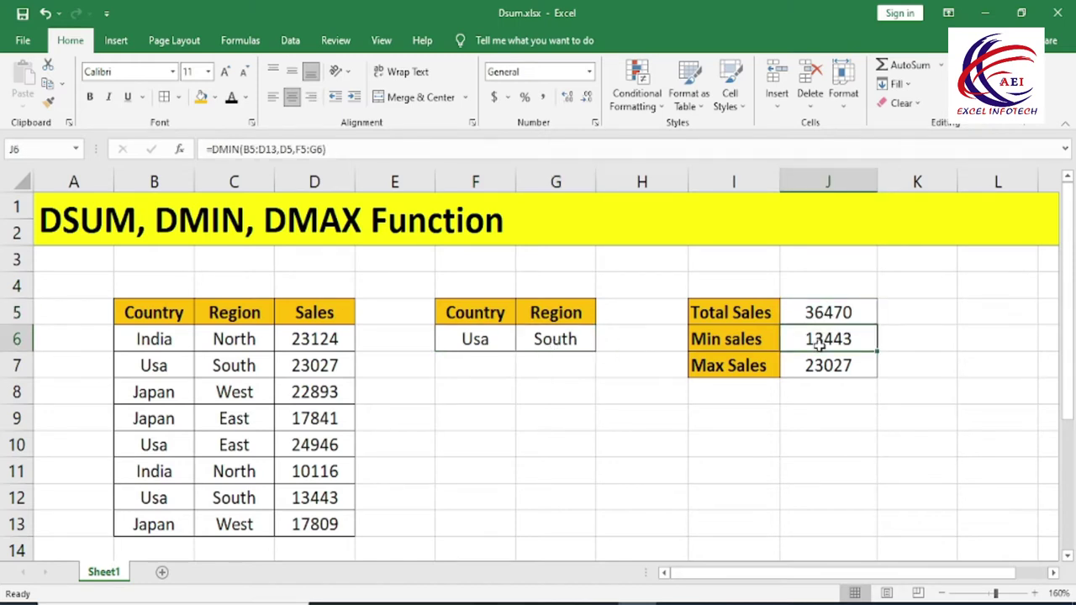
pyautogui.click(811, 369)
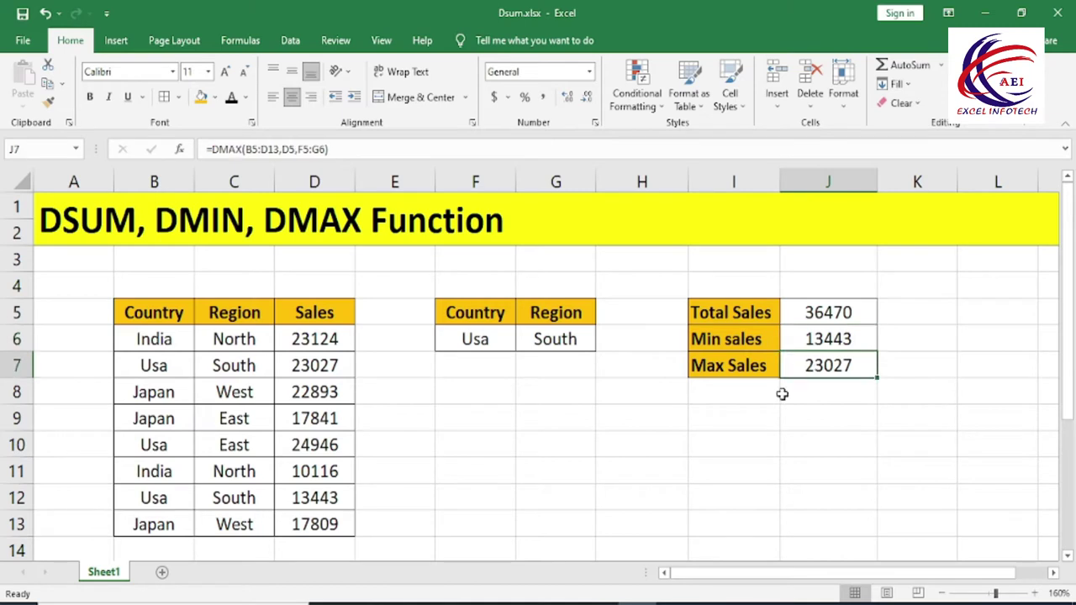
# Step: Highlight the two Usa–South rows (23027 and 13443), contrasting them with the Usa–East row
pyautogui.click(555, 445)
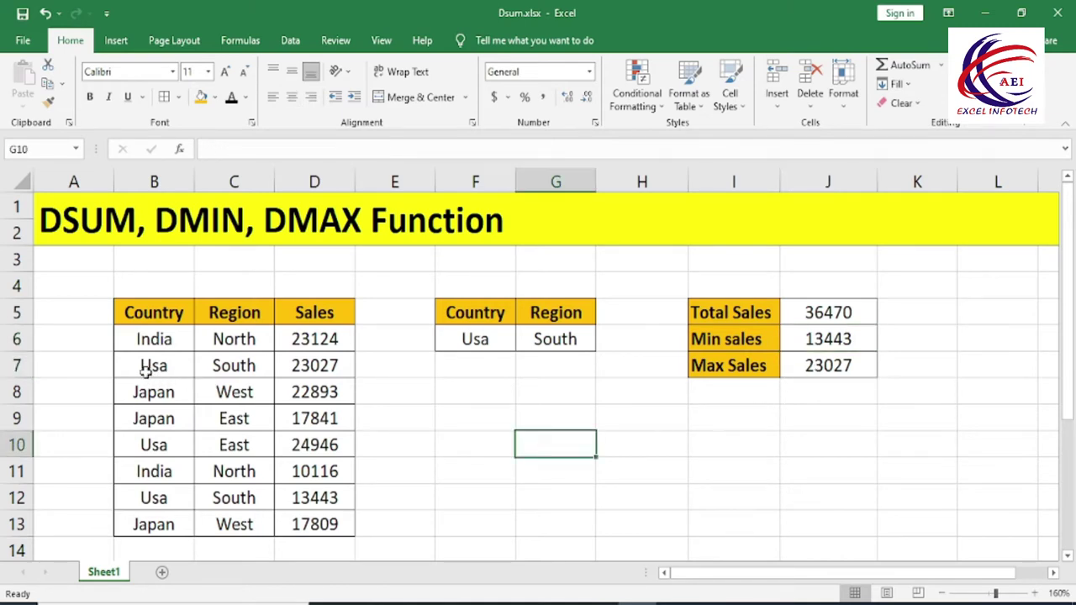
pyautogui.moveTo(149, 371); pyautogui.dragTo(320, 374)
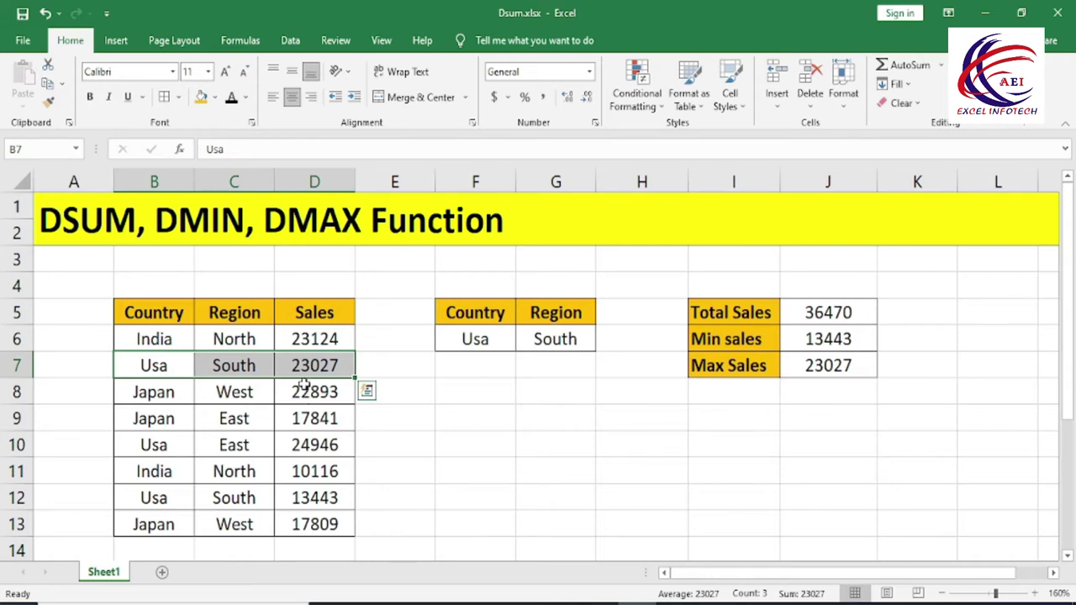
pyautogui.moveTo(156, 446); pyautogui.dragTo(314, 446)
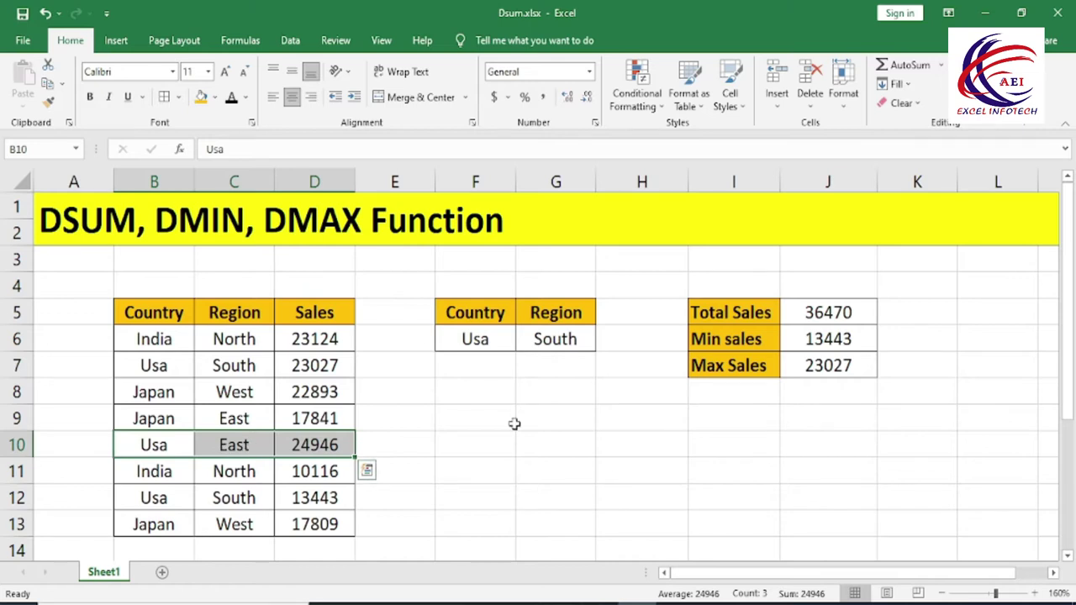
pyautogui.click(233, 497)
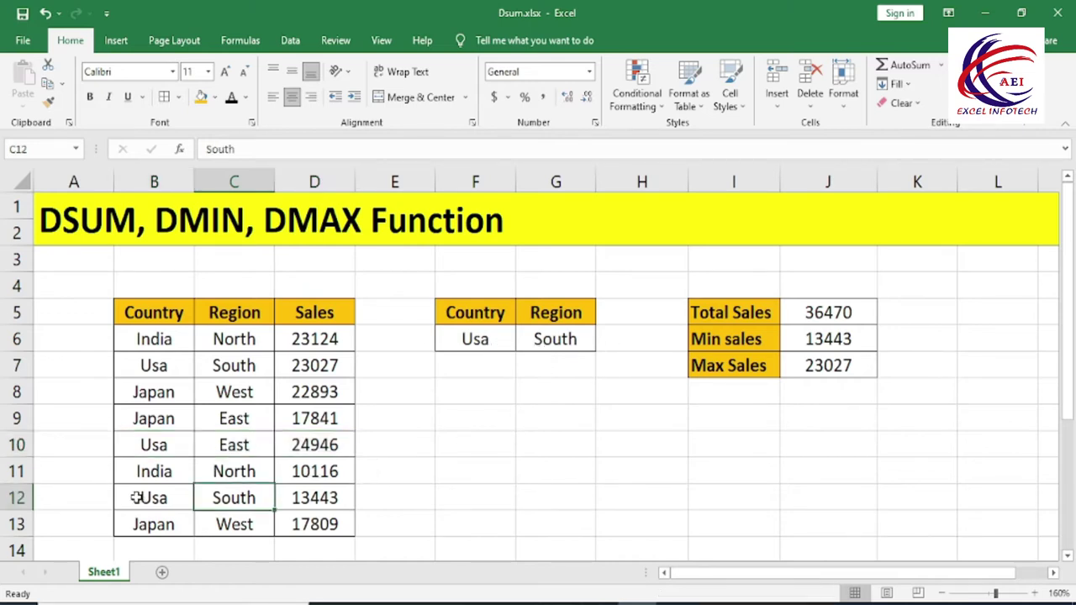
pyautogui.moveTo(126, 498); pyautogui.dragTo(304, 497)
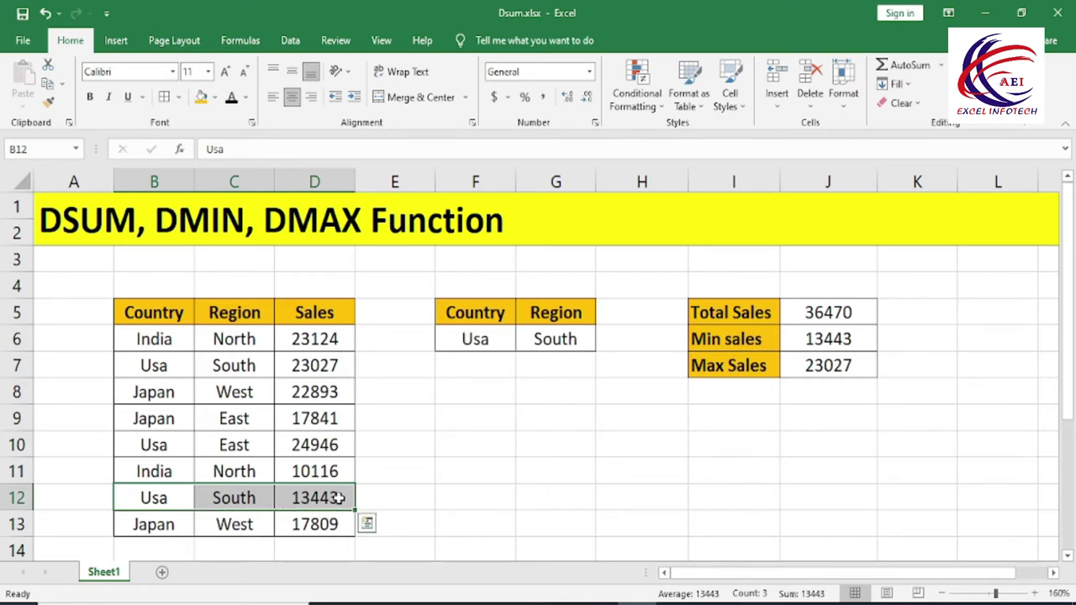
pyautogui.click(334, 496)
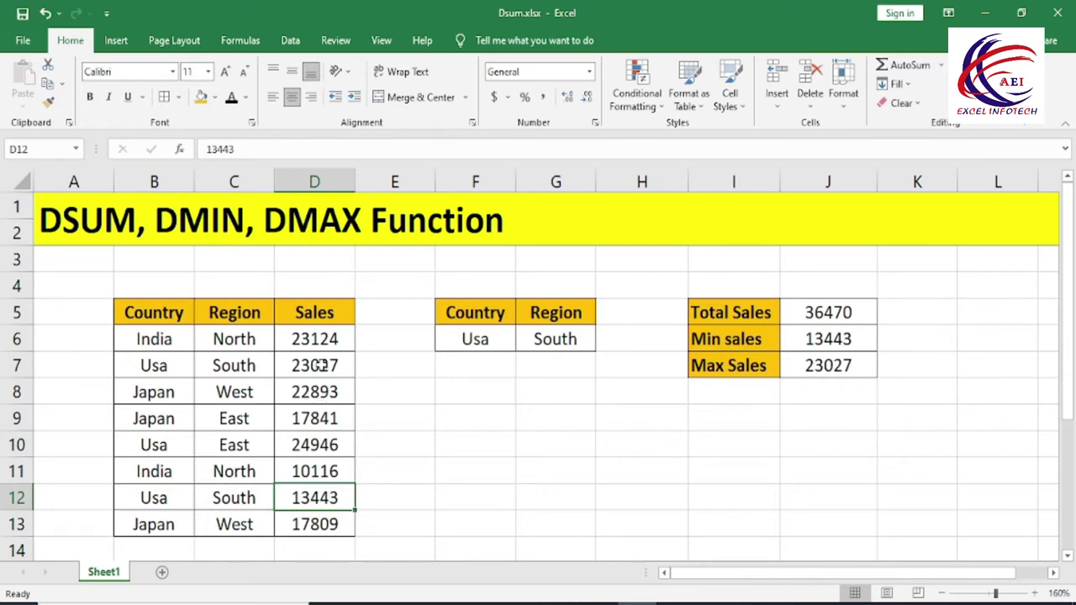
pyautogui.click(320, 365)
pyautogui.click(857, 309)
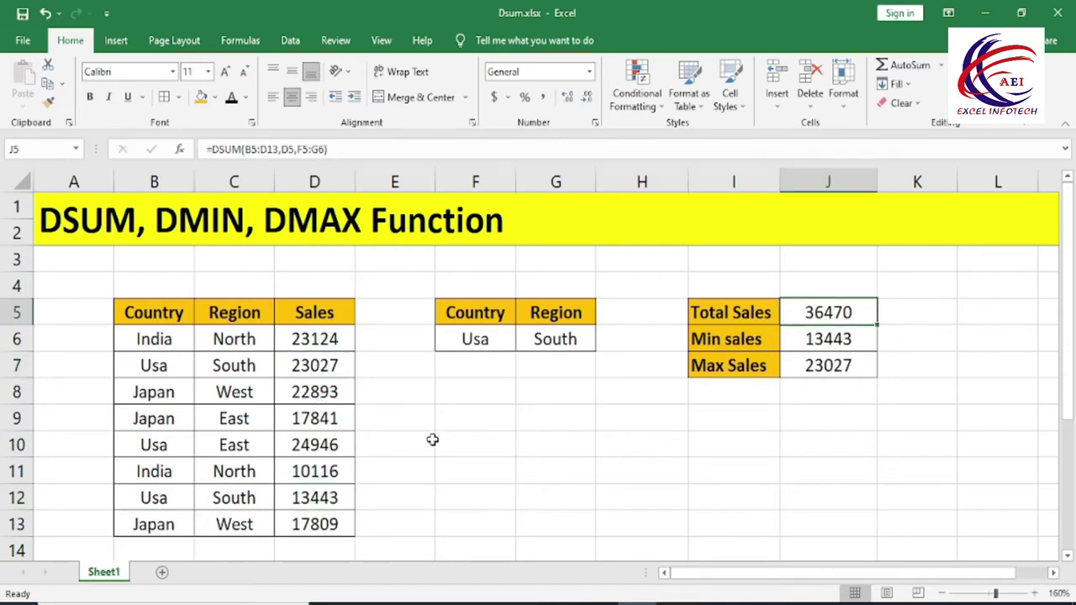
# Step: In F10, enter a check formula adding the 23027 and 13443 sales
pyautogui.moveTo(432, 440); pyautogui.dragTo(479, 443)
pyautogui.click(486, 448)
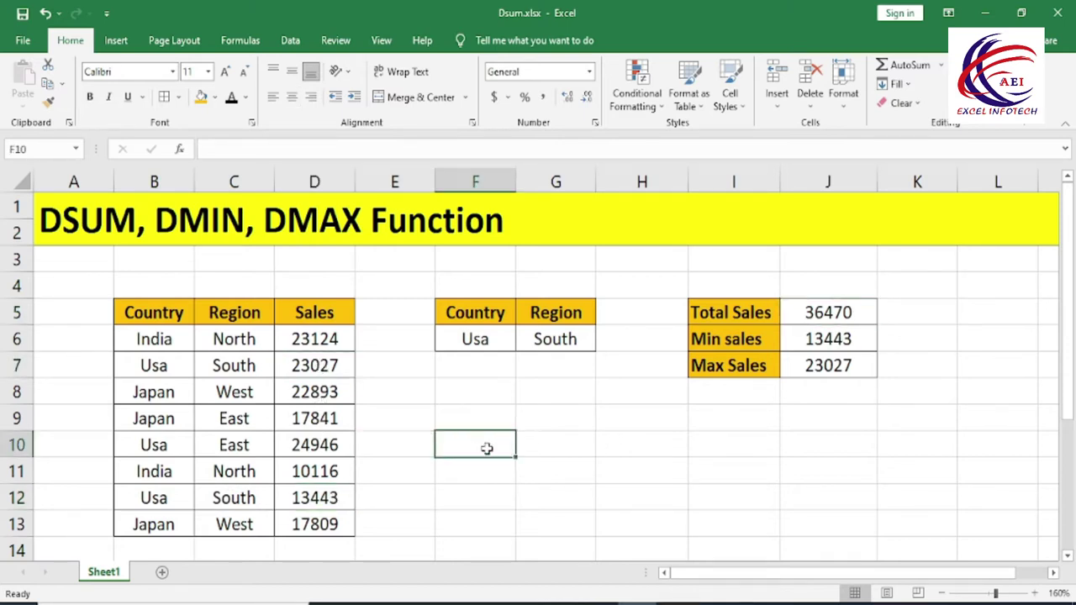
pyautogui.write('=')
pyautogui.press('Left')
pyautogui.press('Left')
pyautogui.press('Up')
pyautogui.press('Up')
pyautogui.press('Up')
pyautogui.press('Up')
pyautogui.press('Down')
pyautogui.write('+')
pyautogui.press('Left')
pyautogui.press('Left')
pyautogui.press('Down')
pyautogui.press('Down')
pyautogui.press('Return')
pyautogui.press('Up')
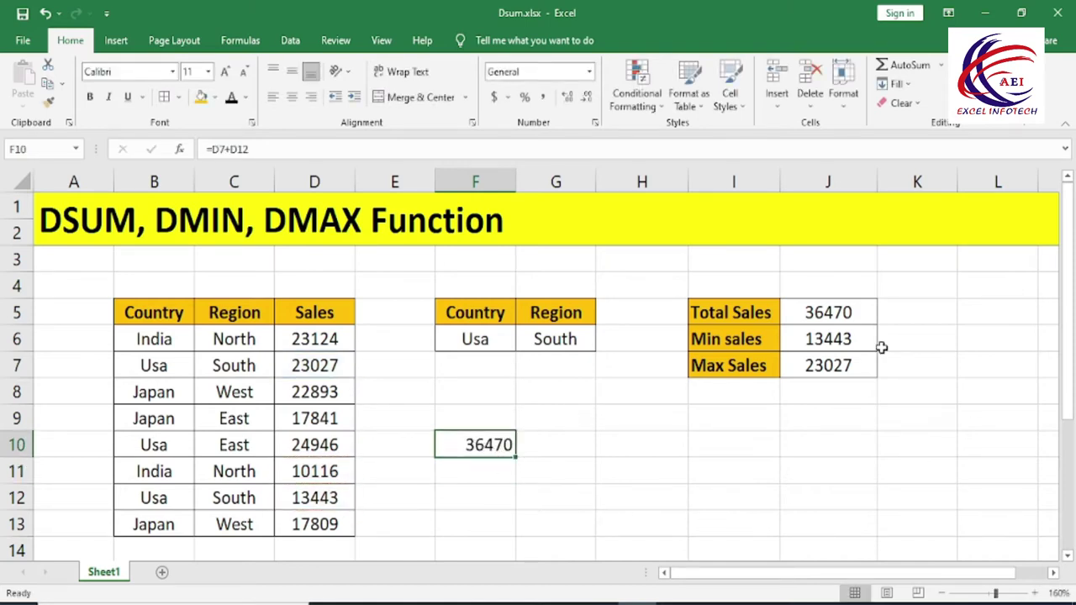
# Step: Compare the check with Total Sales, then match 13443 to Min and 23027 to Max
pyautogui.click(859, 313)
pyautogui.press('Down')
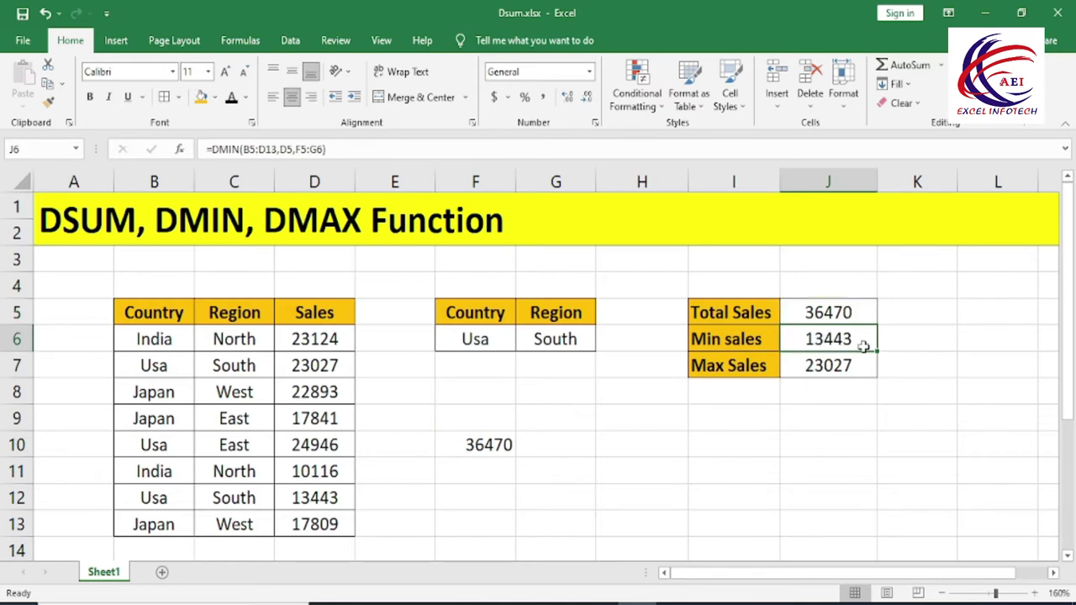
pyautogui.click(316, 504)
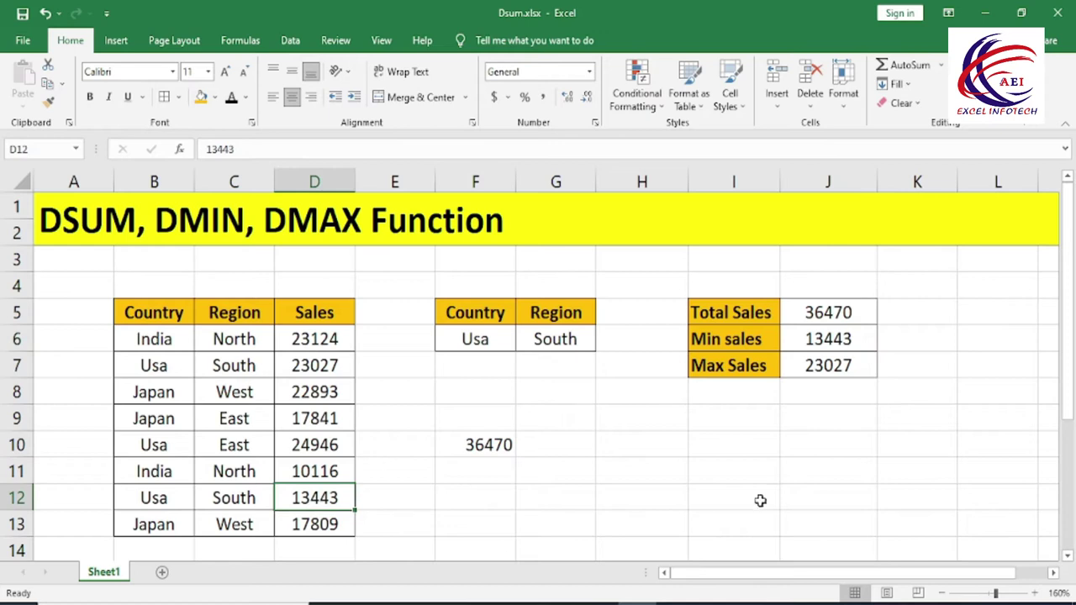
pyautogui.click(748, 363)
pyautogui.click(807, 373)
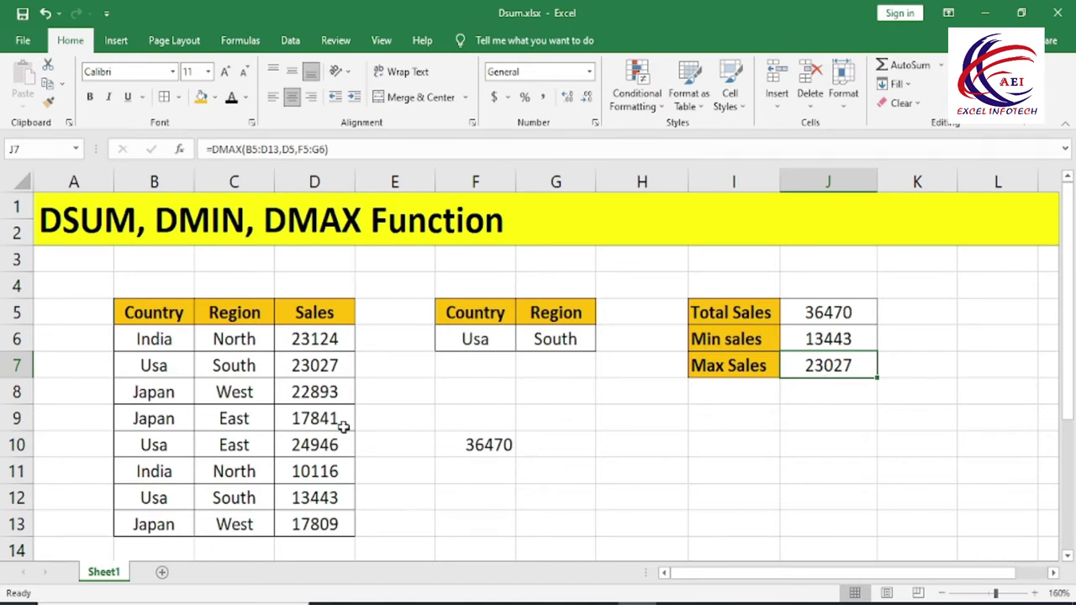
pyautogui.click(306, 373)
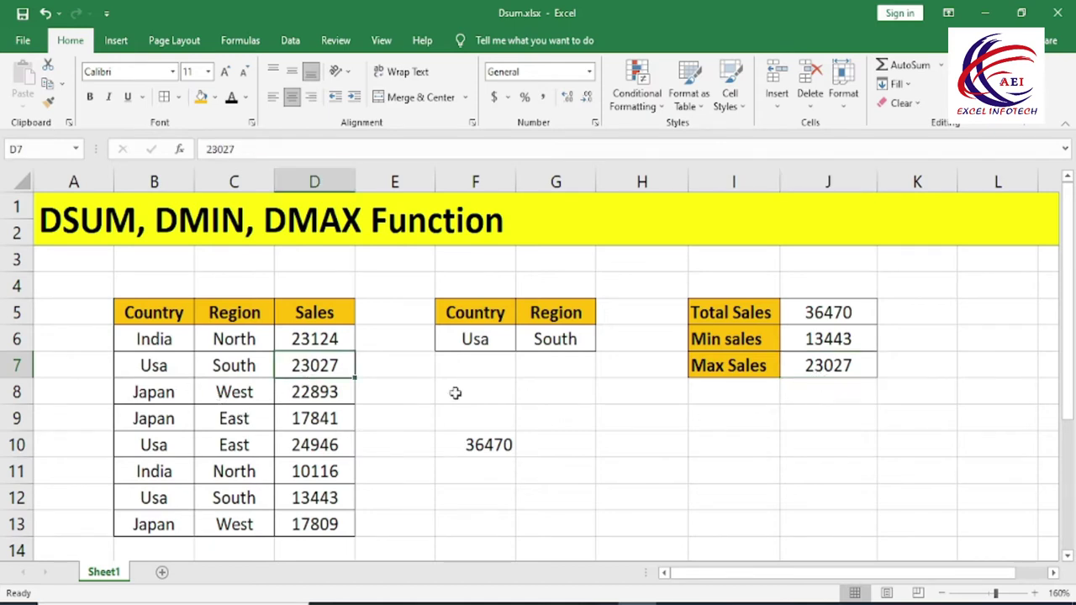
pyautogui.click(821, 365)
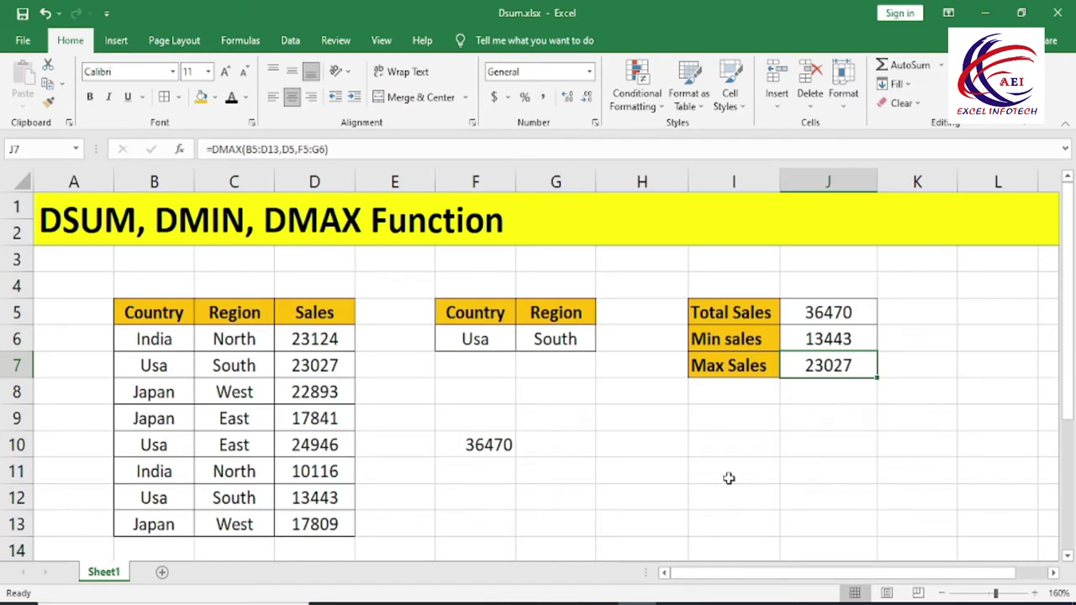
pyautogui.moveTo(441, 420); pyautogui.dragTo(545, 478)
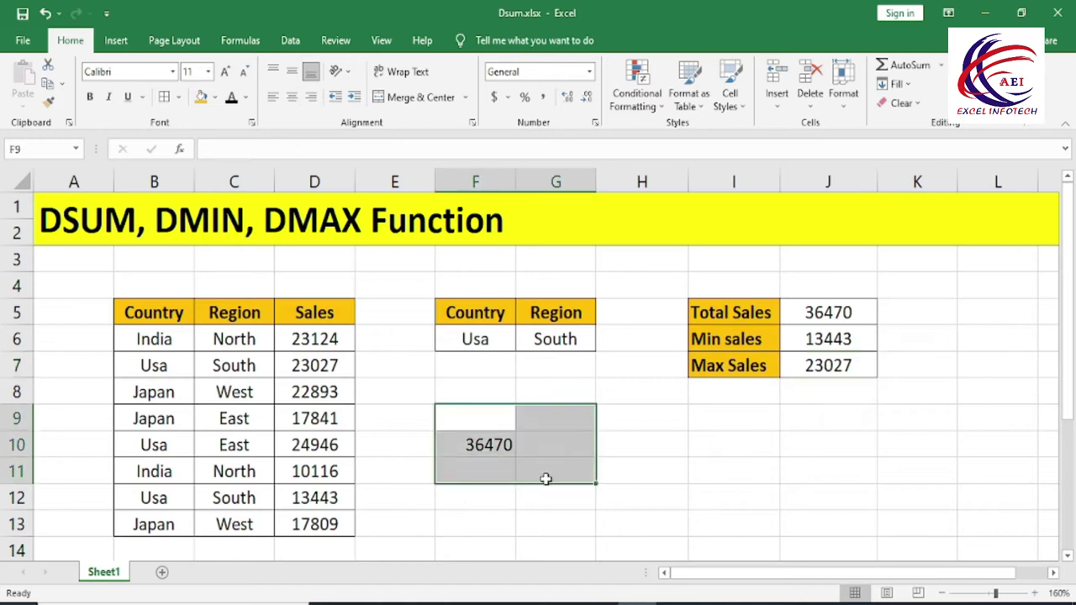
# Step: Delete the 36470 check total, then clear the Total, Min and Max sales results
pyautogui.press('Delete')
pyautogui.click(469, 437)
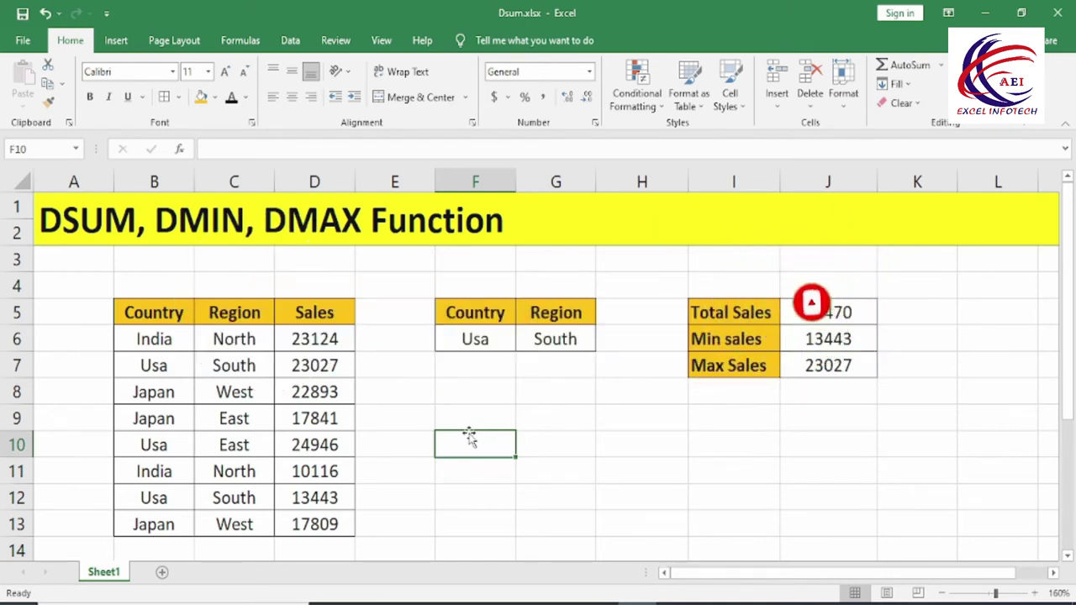
pyautogui.click(817, 418)
pyautogui.moveTo(840, 312); pyautogui.dragTo(840, 361)
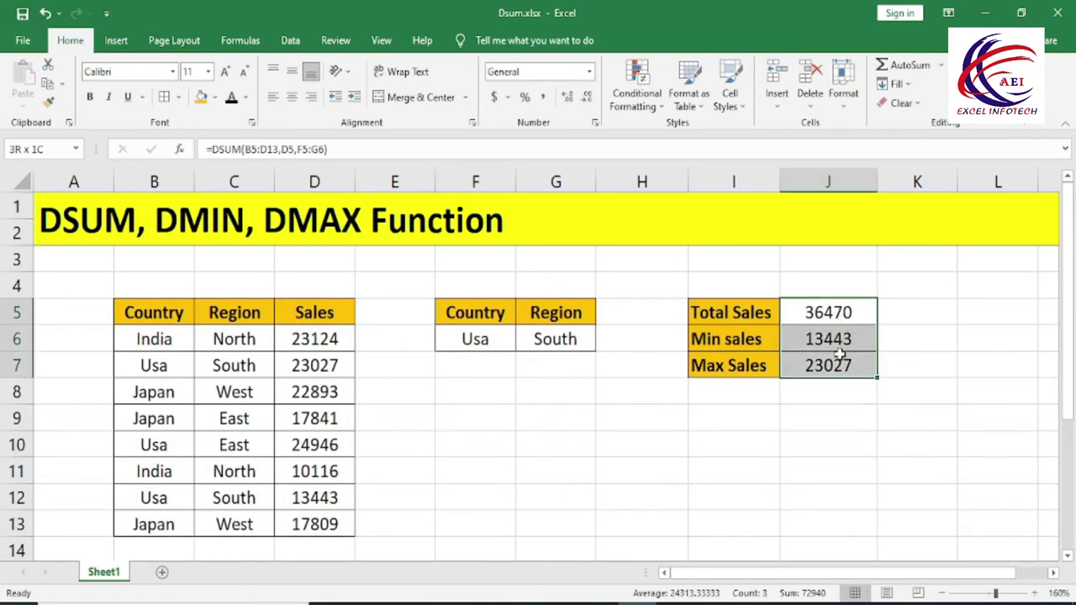
pyautogui.press('Delete')
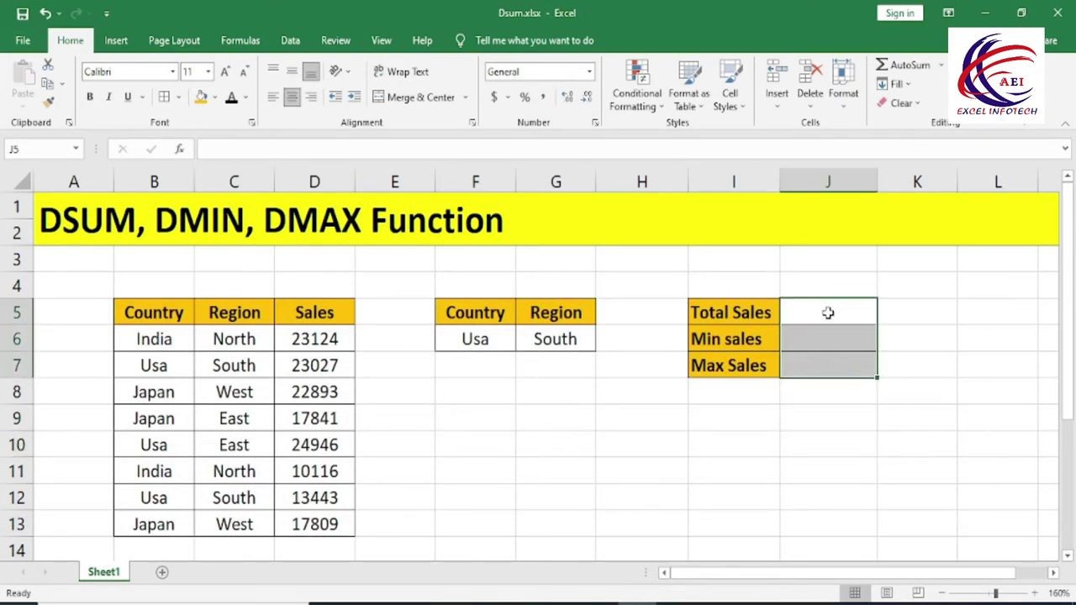
pyautogui.click(823, 312)
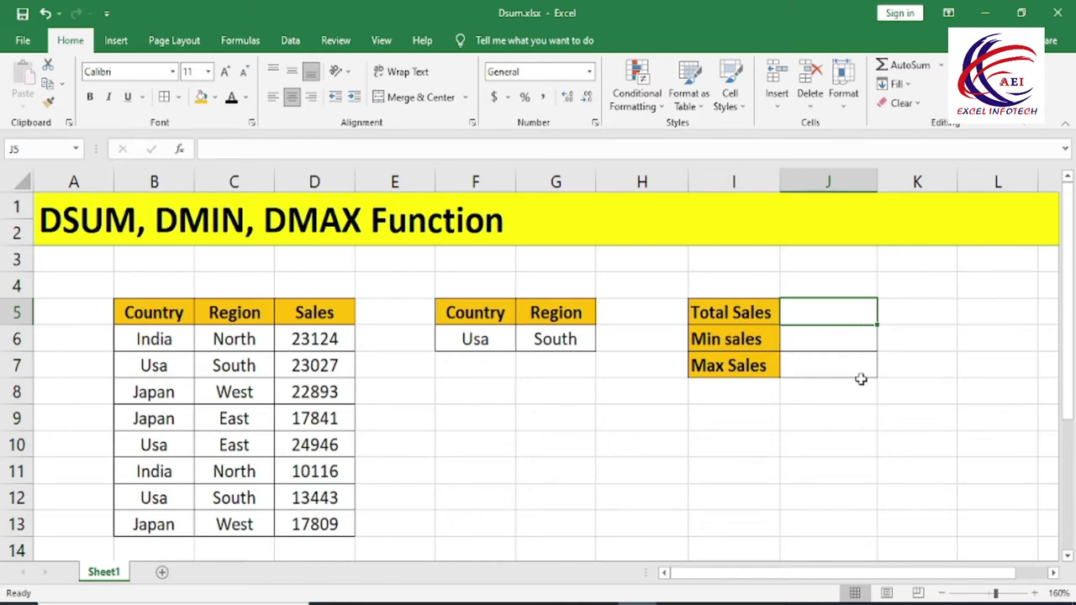
# Step: Enter =DSUM(B5:D13,D5,F5:G6) in J5 so Total Sales returns 36470
pyautogui.write('=dsu')
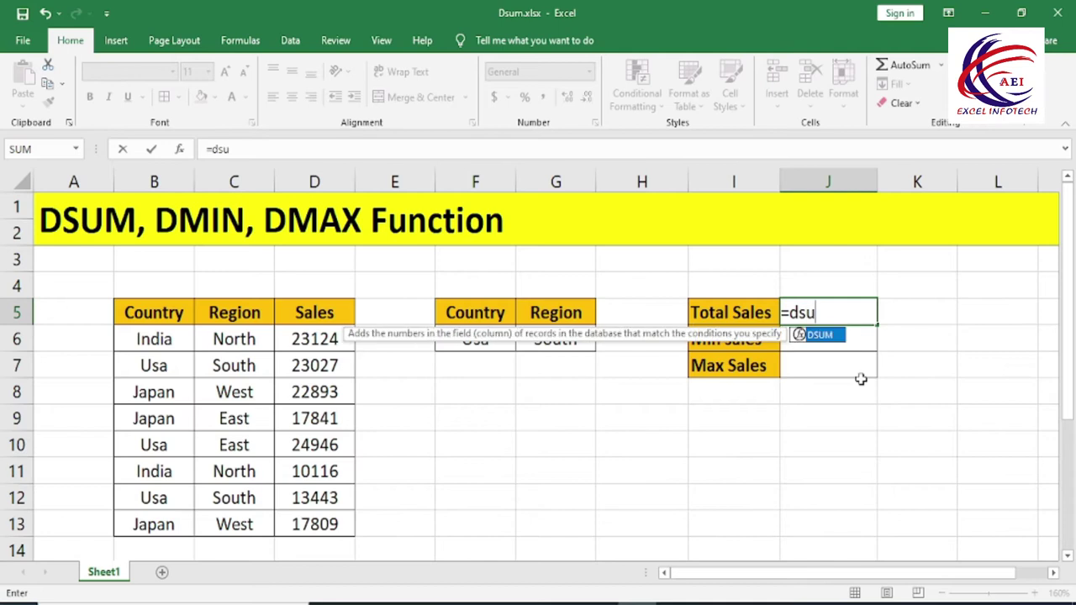
pyautogui.press('Tab')
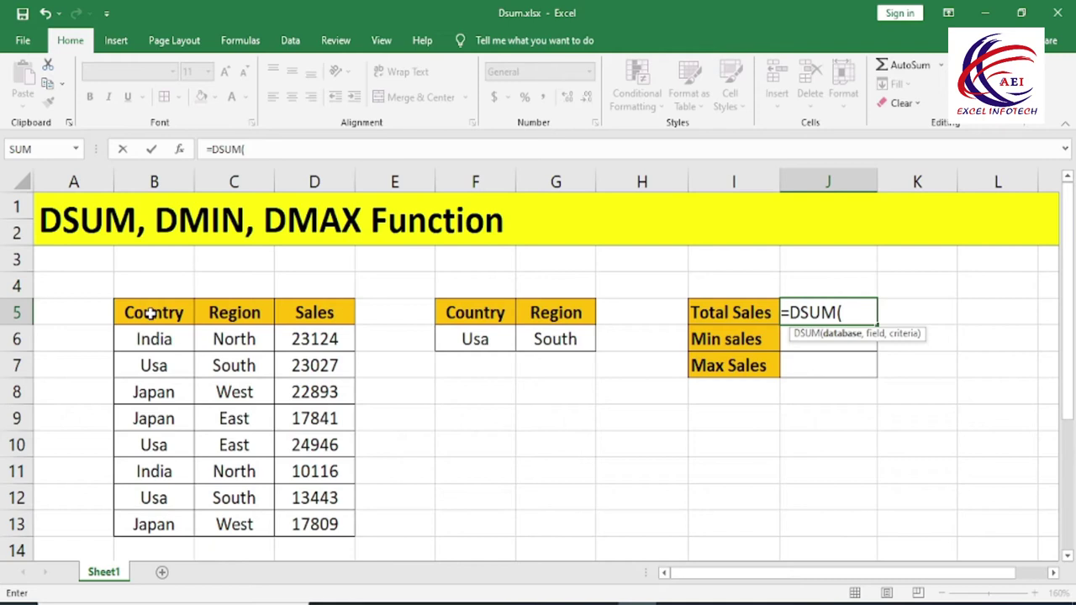
pyautogui.moveTo(149, 313); pyautogui.dragTo(304, 517)
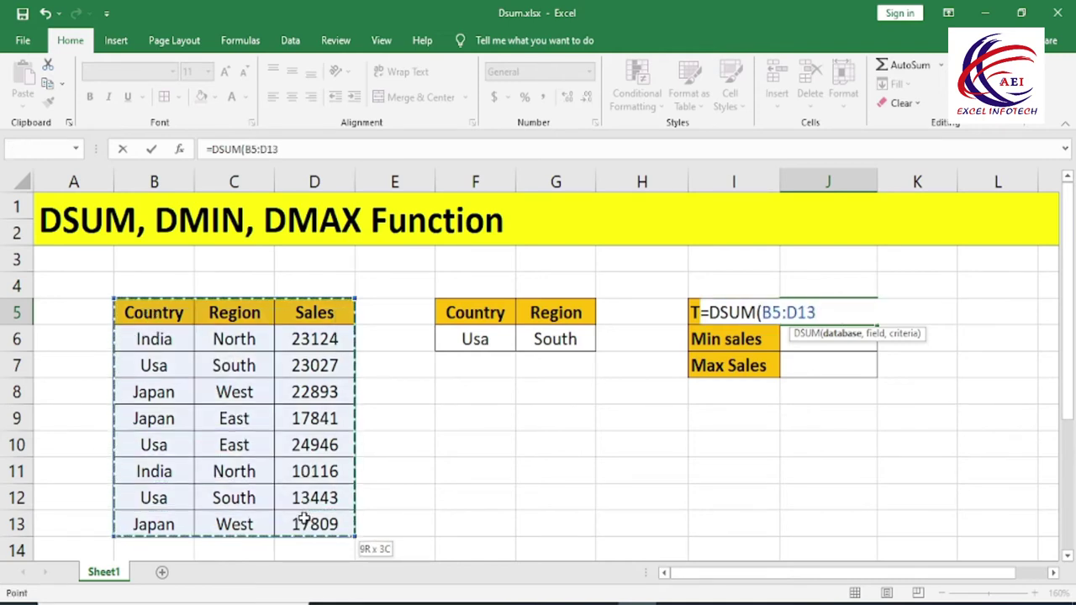
pyautogui.write(',')
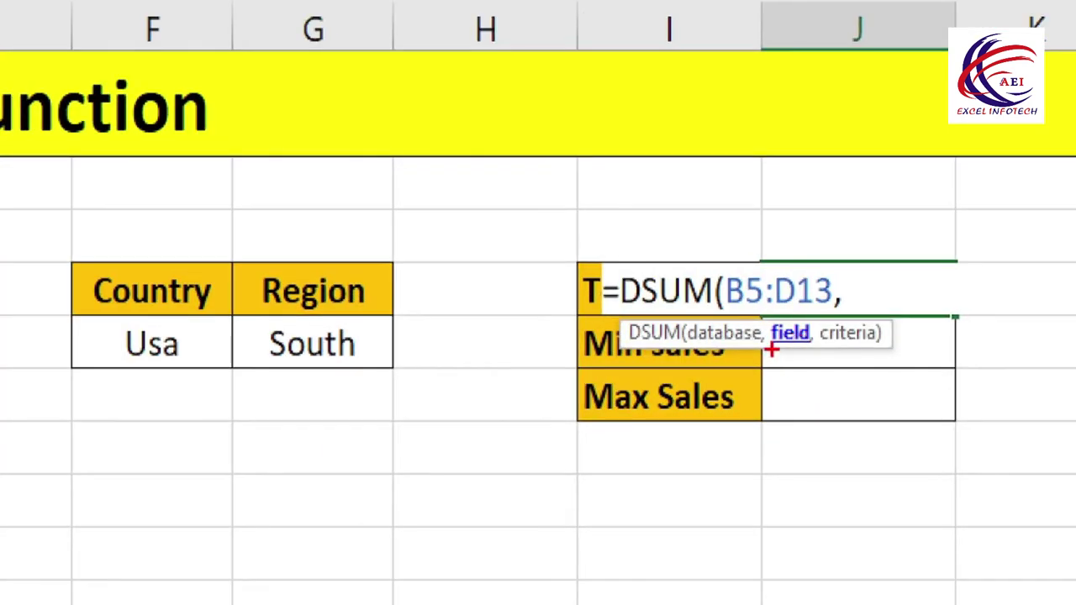
pyautogui.moveTo(785, 343); pyautogui.dragTo(812, 342)
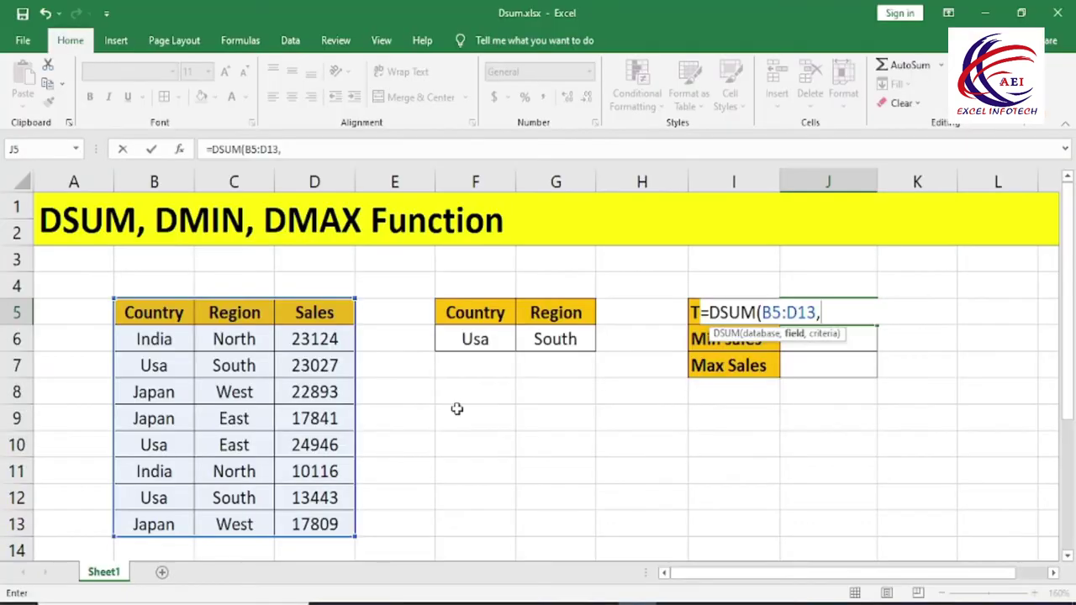
pyautogui.click(314, 314)
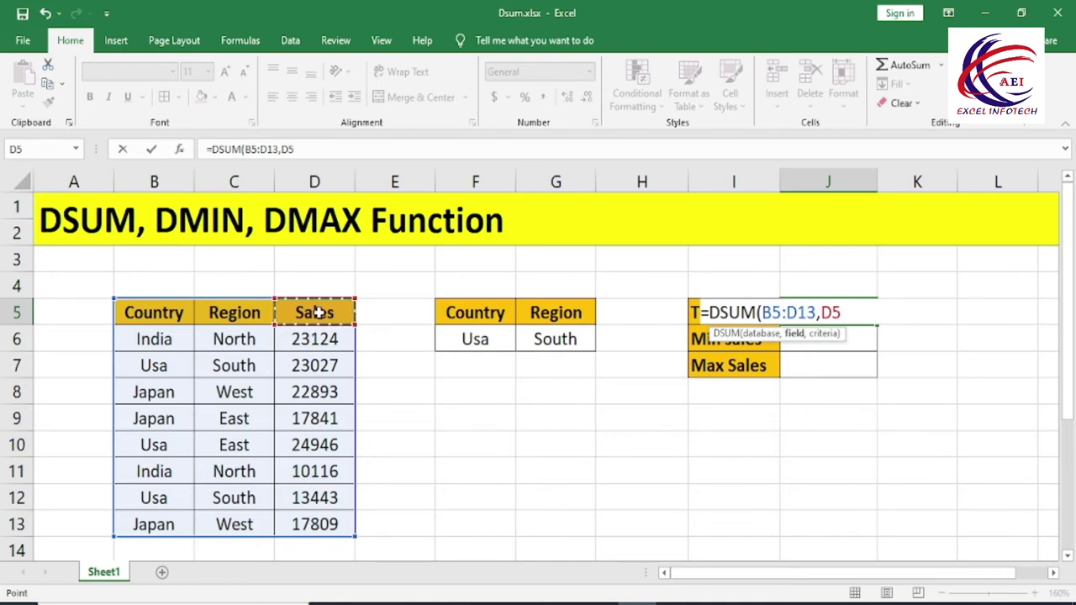
pyautogui.write(',')
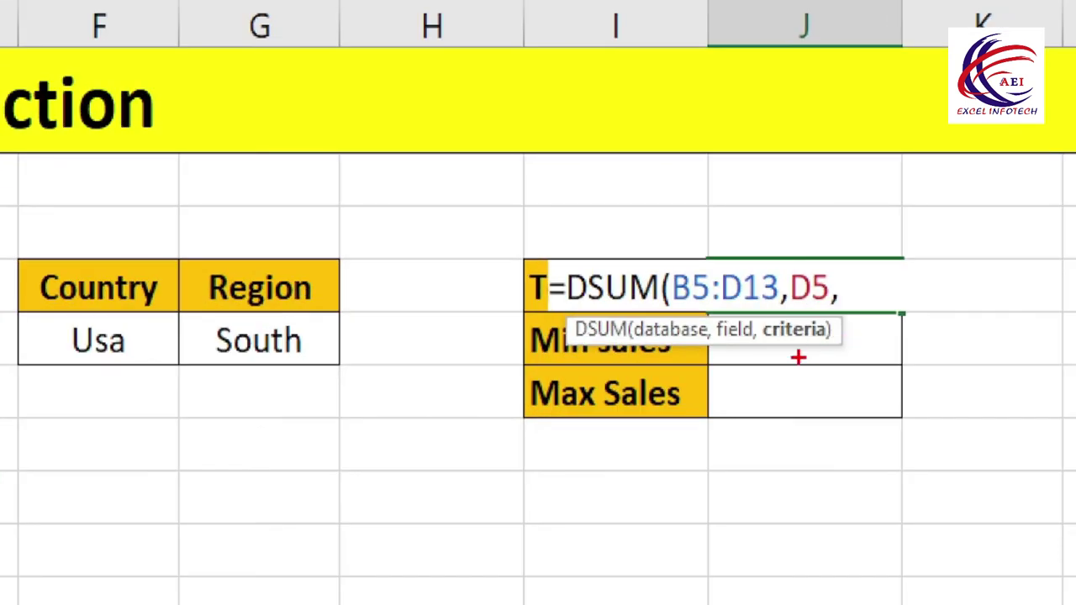
pyautogui.moveTo(810, 341); pyautogui.dragTo(832, 344)
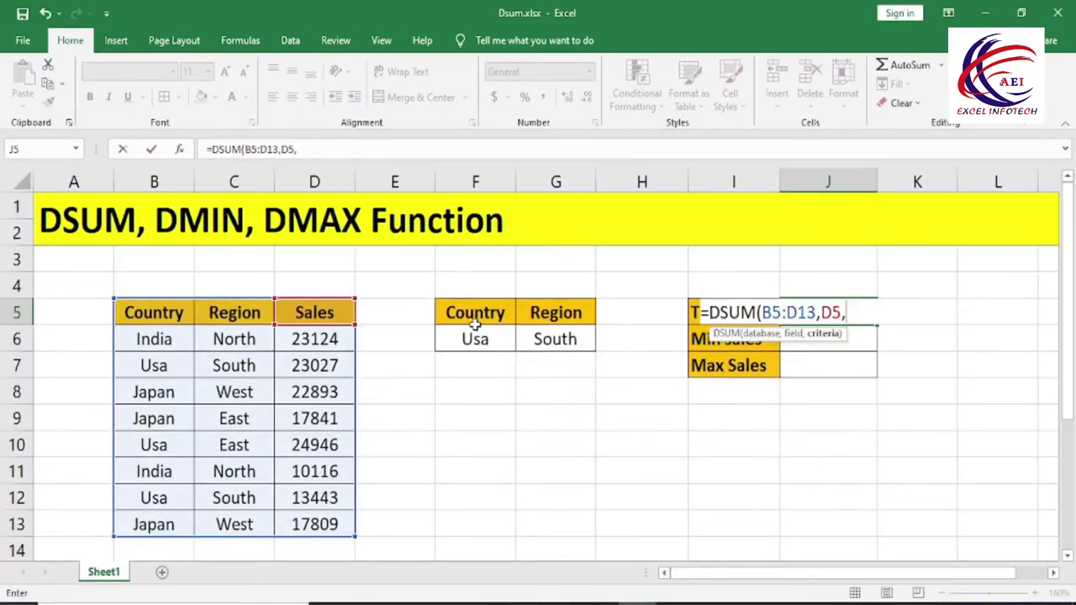
pyautogui.moveTo(465, 311); pyautogui.dragTo(547, 339)
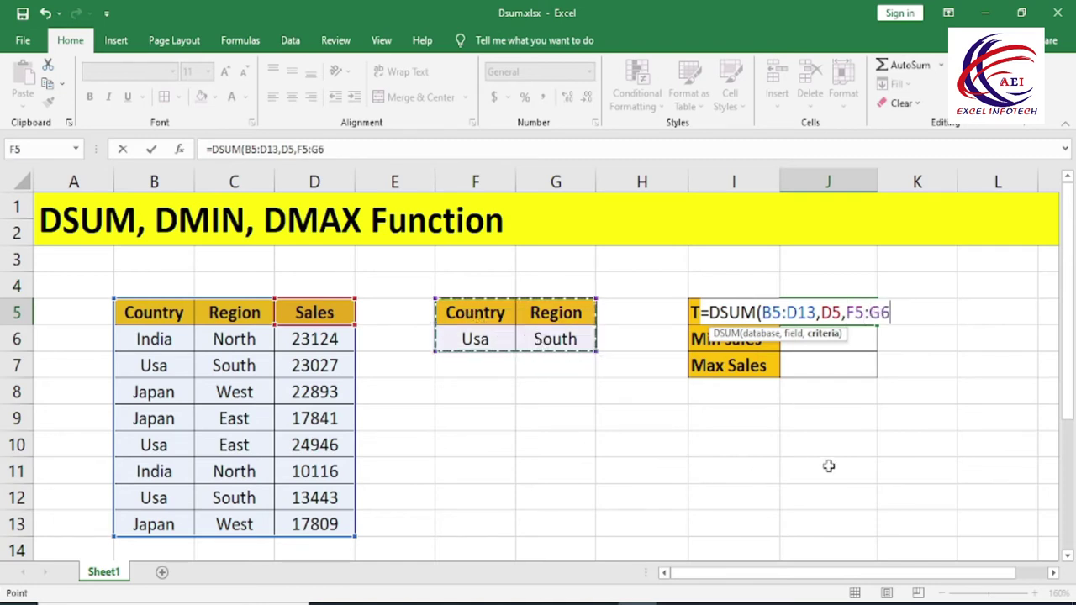
pyautogui.write(')')
pyautogui.press('Return')
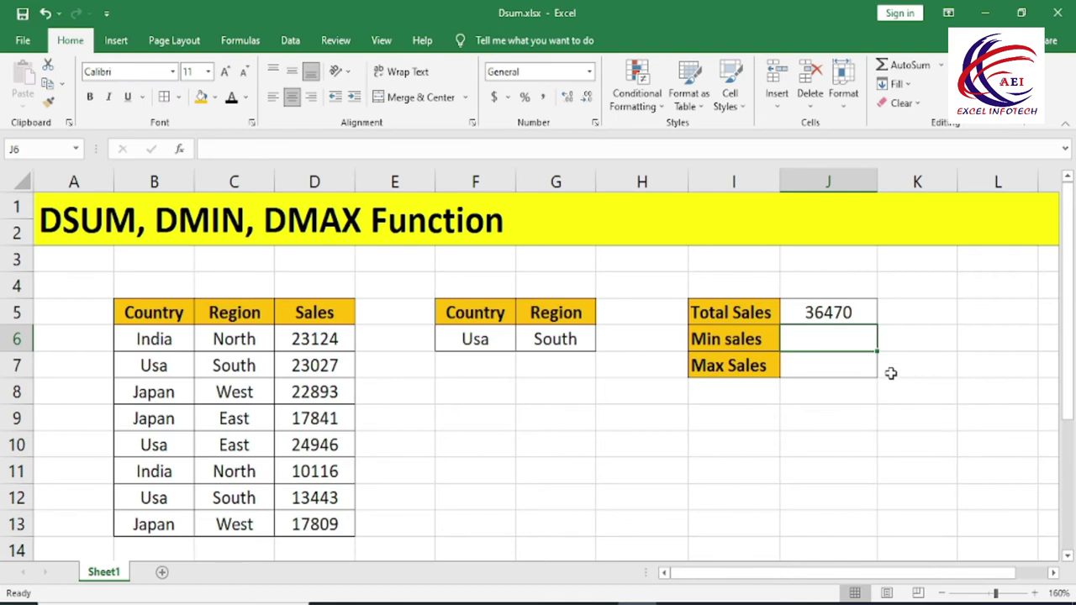
pyautogui.click(821, 317)
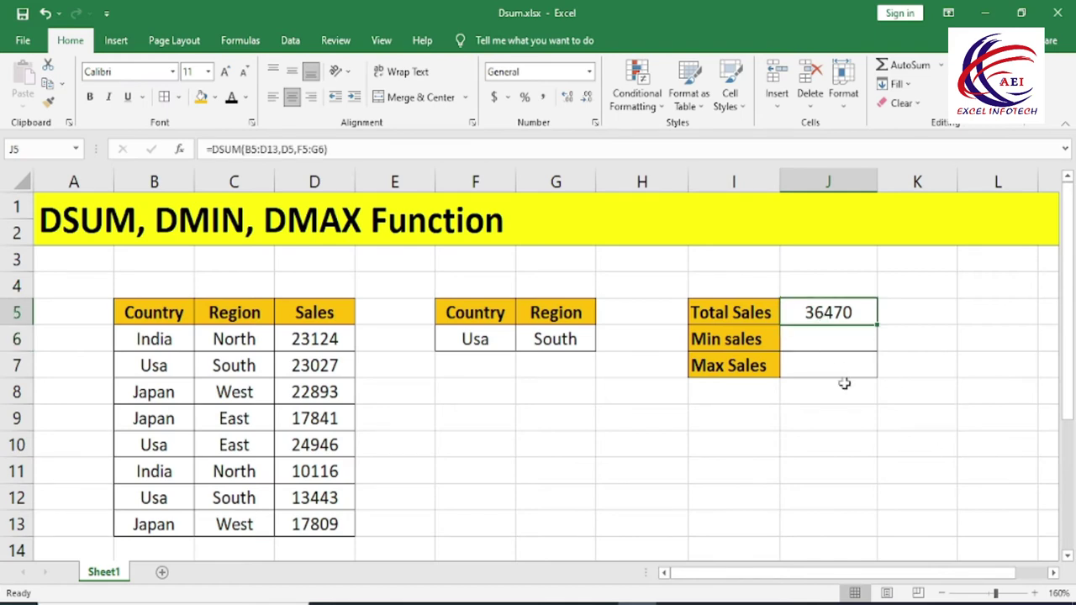
# Step: Enter =DMIN(B5:D13,D5,F5:G6) in J6 so Min sales returns 13443
pyautogui.click(820, 347)
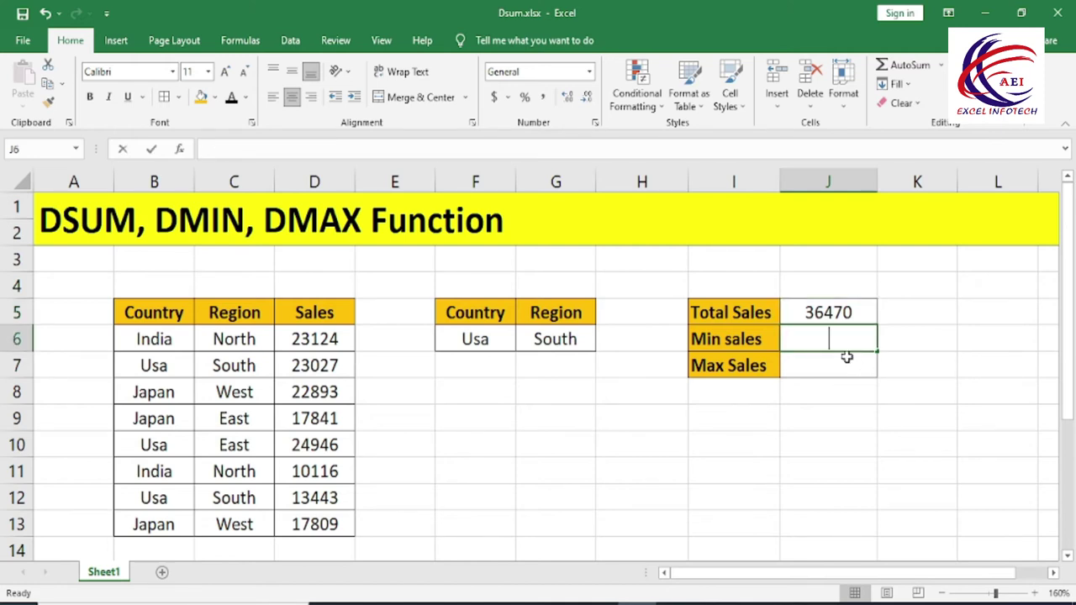
pyautogui.write('=dmin')
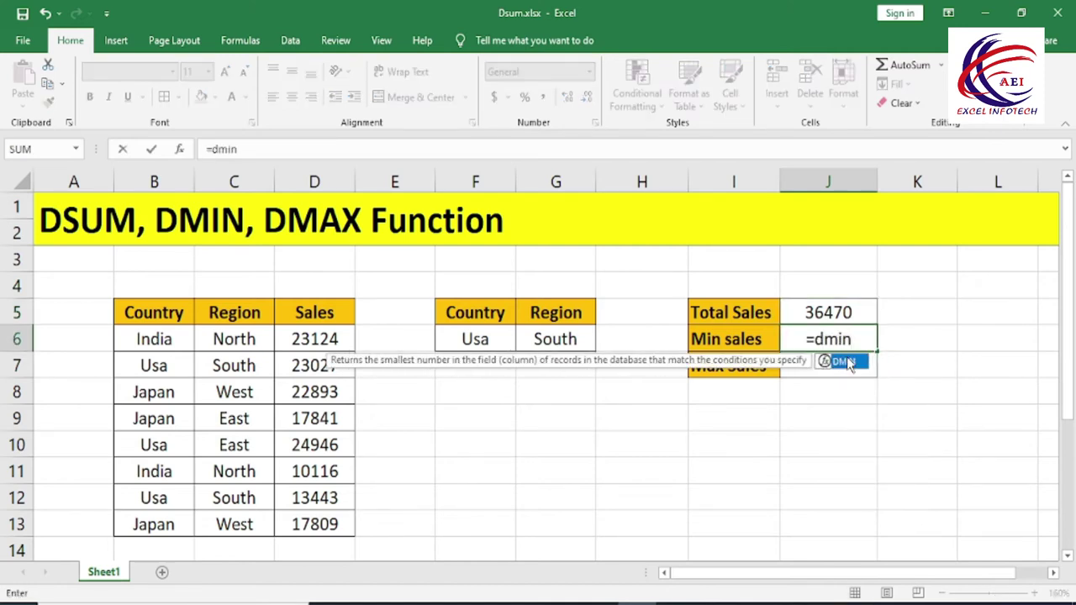
pyautogui.doubleClick(842, 362)
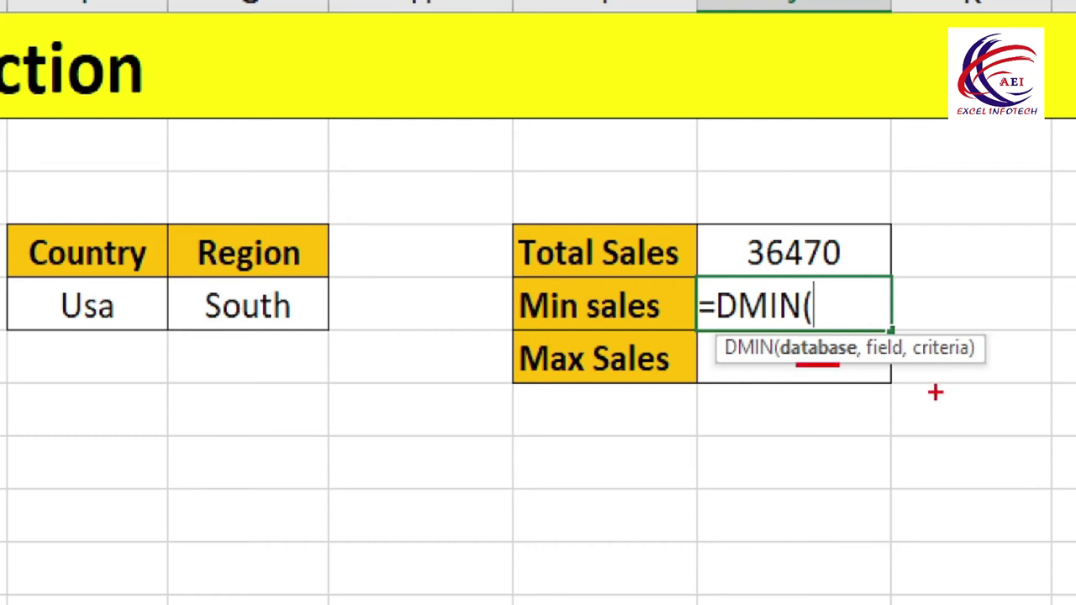
pyautogui.moveTo(883, 368); pyautogui.dragTo(984, 367)
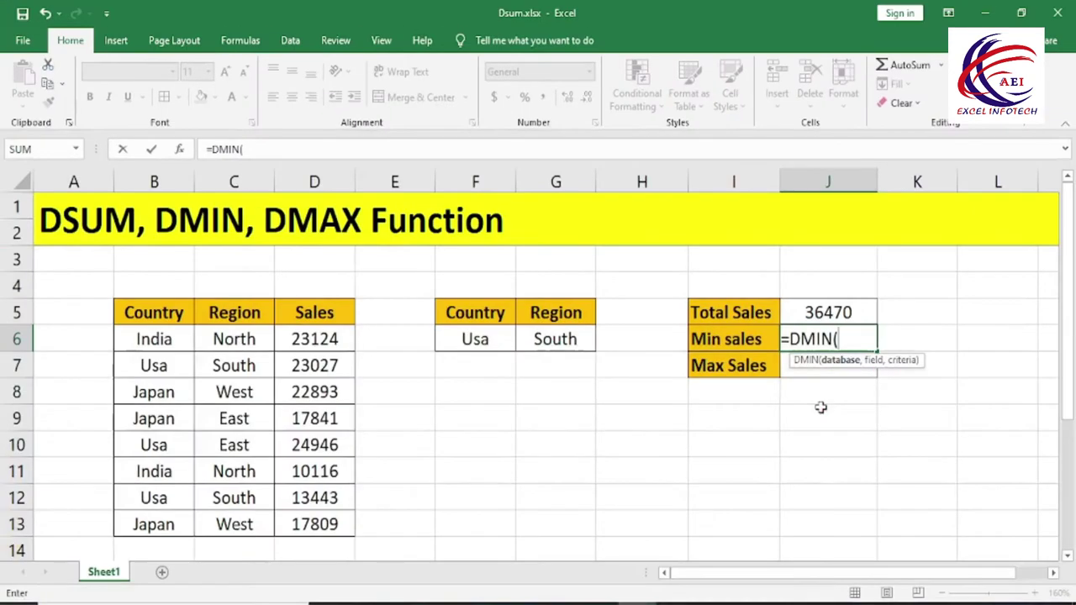
pyautogui.moveTo(163, 319)
pyautogui.mouseDown()
pyautogui.moveTo(290, 458)
pyautogui.moveTo(316, 524)
pyautogui.mouseUp()
pyautogui.write(',')
pyautogui.click(332, 314)
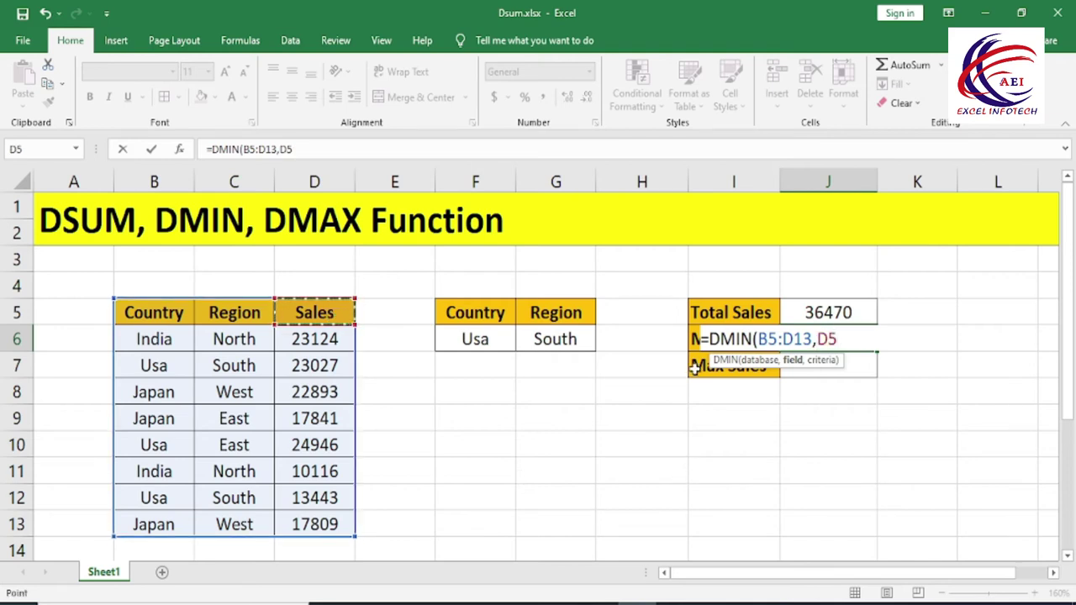
pyautogui.write(',')
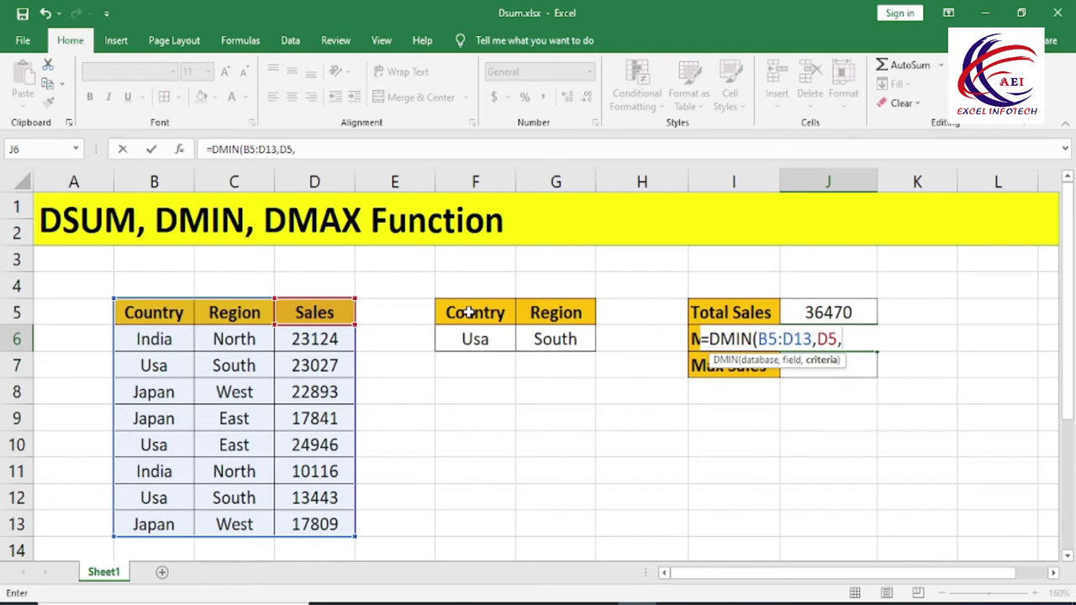
pyautogui.moveTo(468, 313); pyautogui.dragTo(551, 344)
pyautogui.write(')')
pyautogui.press('Return')
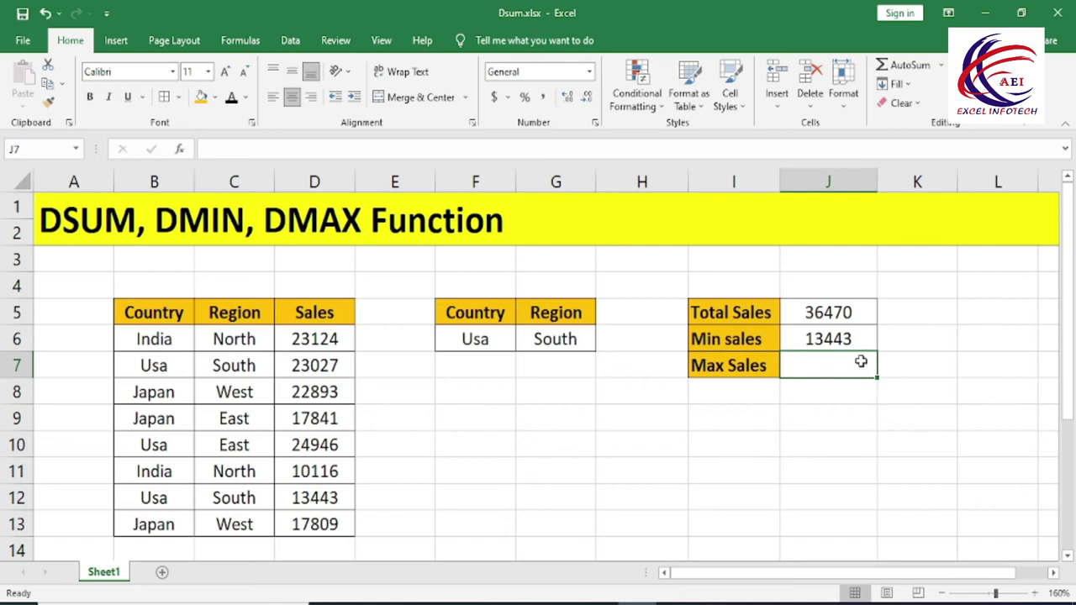
# Step: Enter =DMAX(B5:D13,D5,F5:G6) in J7 so Max Sales returns 23027
pyautogui.write('=')
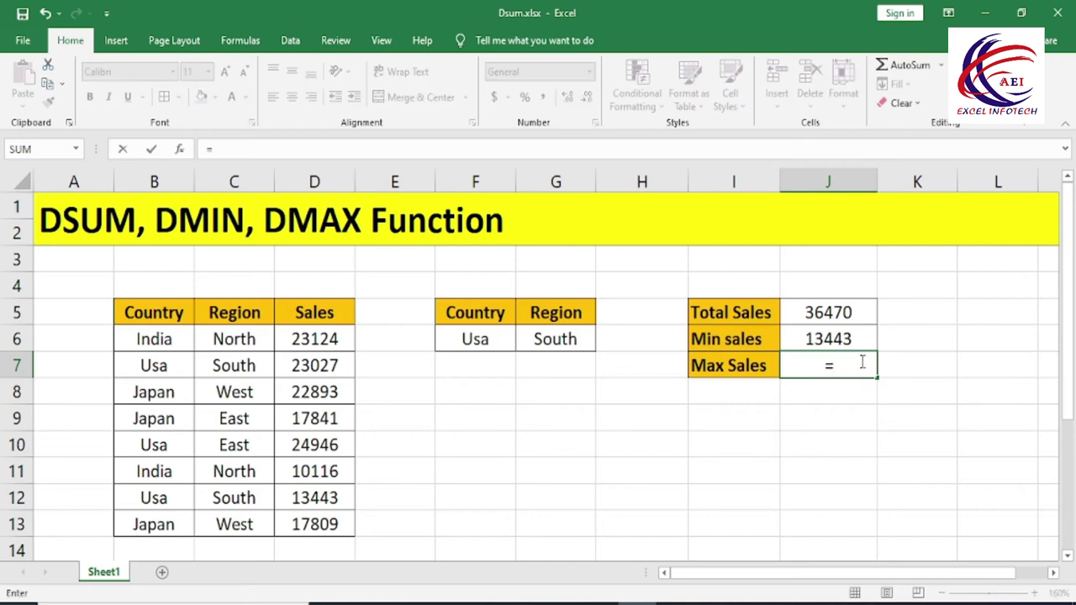
pyautogui.write('dmax')
pyautogui.press('Tab')
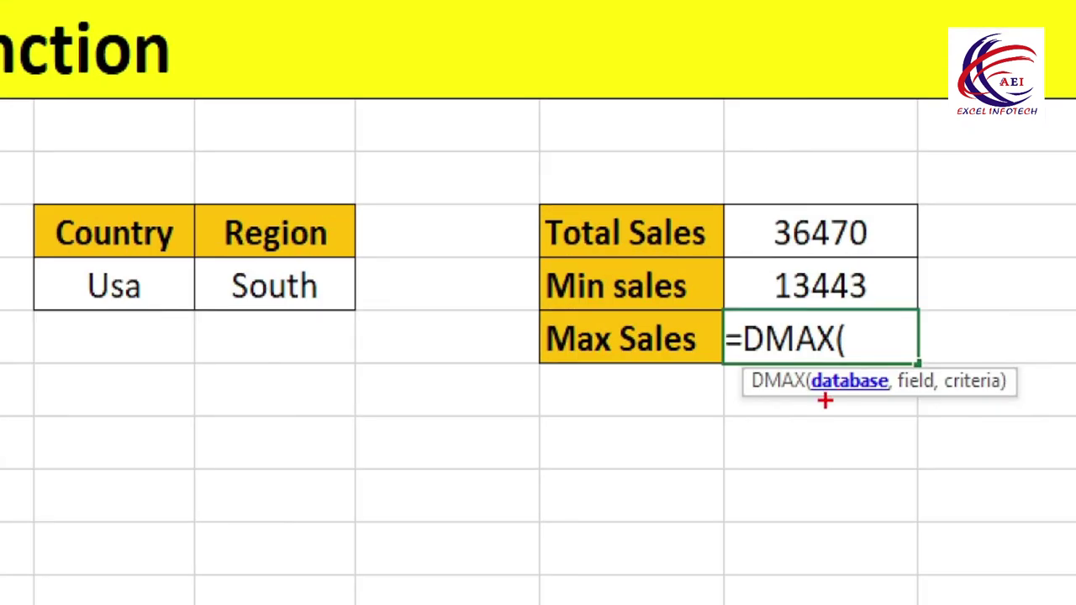
pyautogui.moveTo(819, 398); pyautogui.dragTo(945, 404)
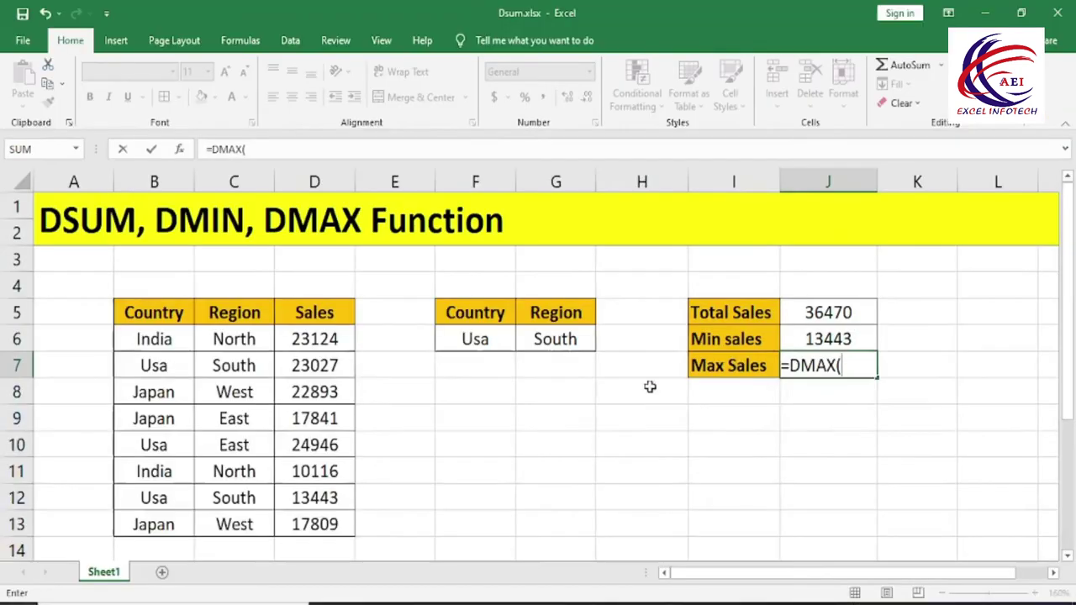
pyautogui.moveTo(168, 317); pyautogui.dragTo(310, 518)
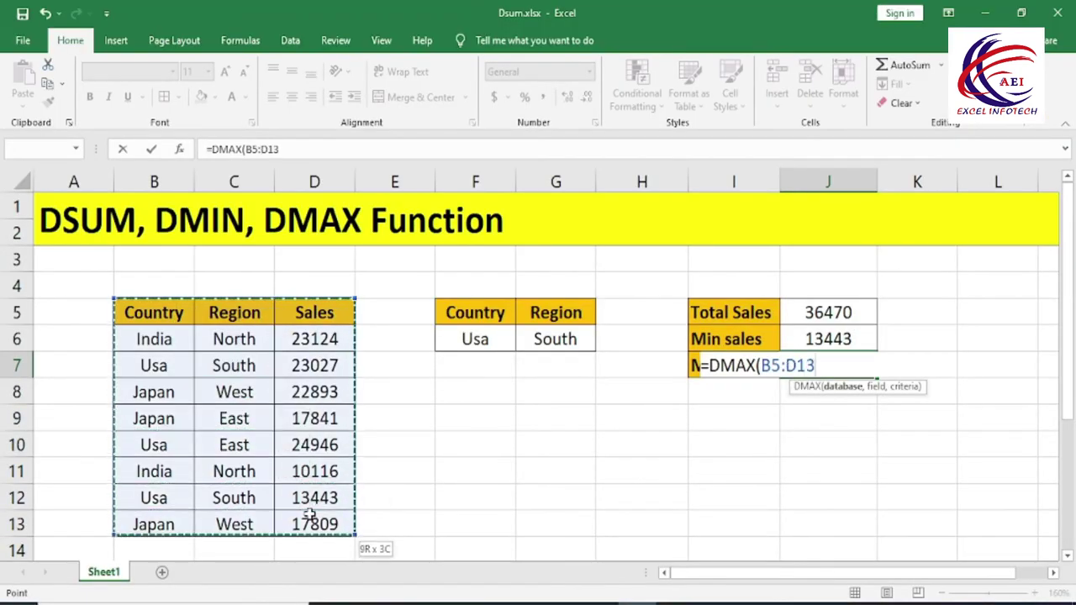
pyautogui.write(',')
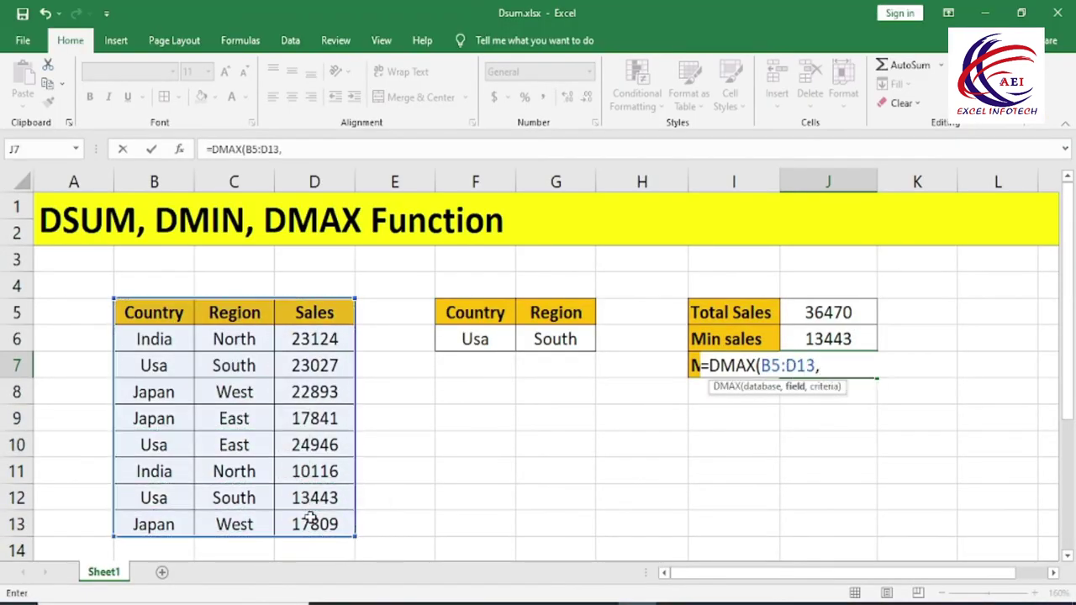
pyautogui.click(318, 313)
pyautogui.write(',')
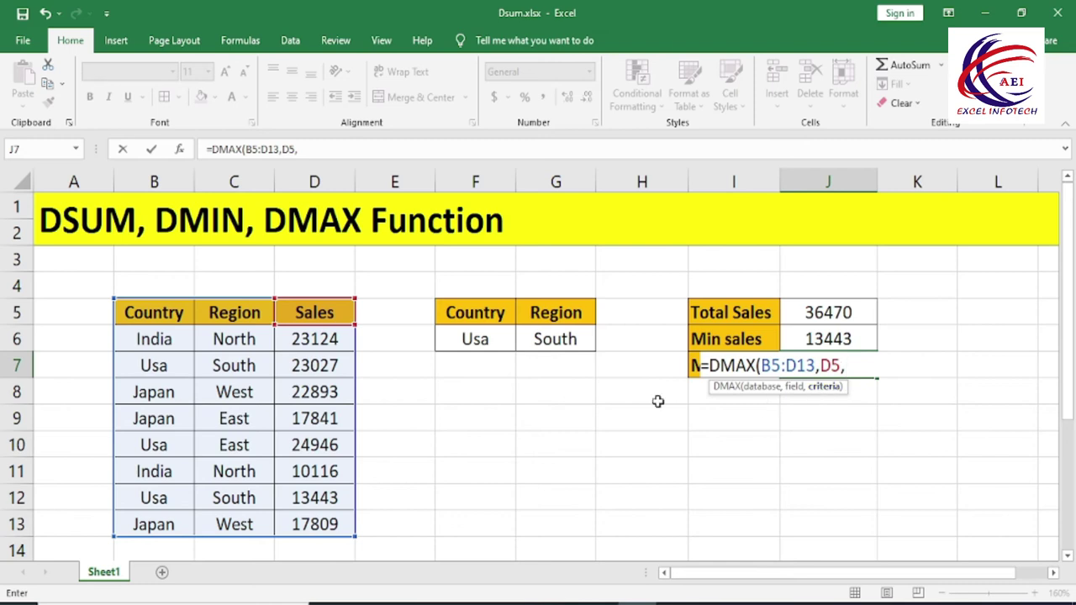
pyautogui.moveTo(458, 313); pyautogui.dragTo(555, 338)
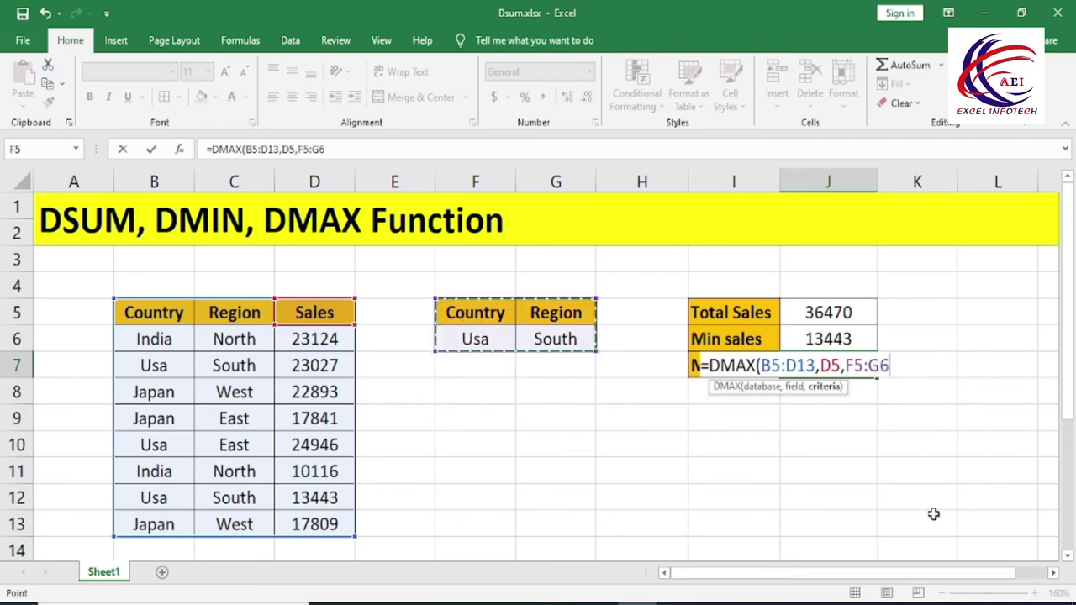
pyautogui.write(')')
pyautogui.press('Return')
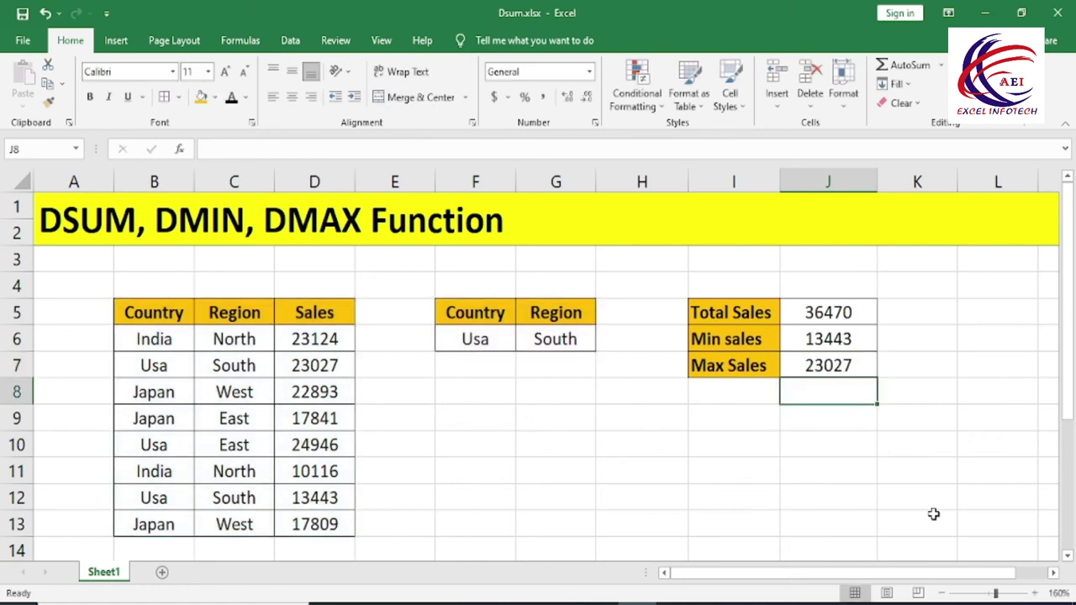
# Step: Highlight the three results and the country and region criteria cells
pyautogui.moveTo(823, 313); pyautogui.dragTo(833, 365)
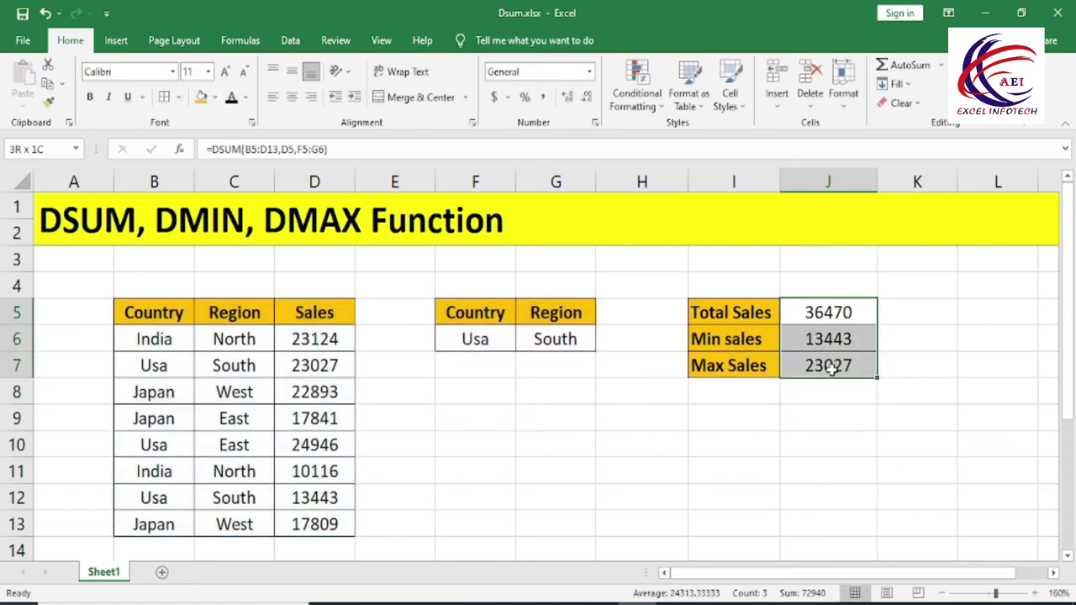
pyautogui.click(755, 440)
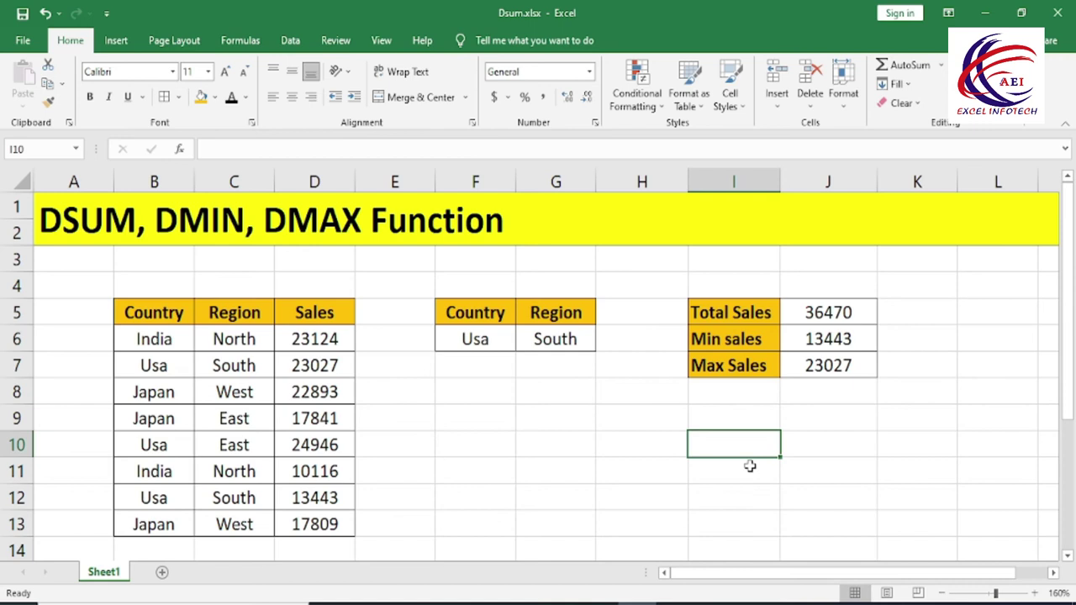
pyautogui.click(492, 345)
pyautogui.click(530, 339)
pyautogui.click(491, 340)
pyautogui.click(530, 340)
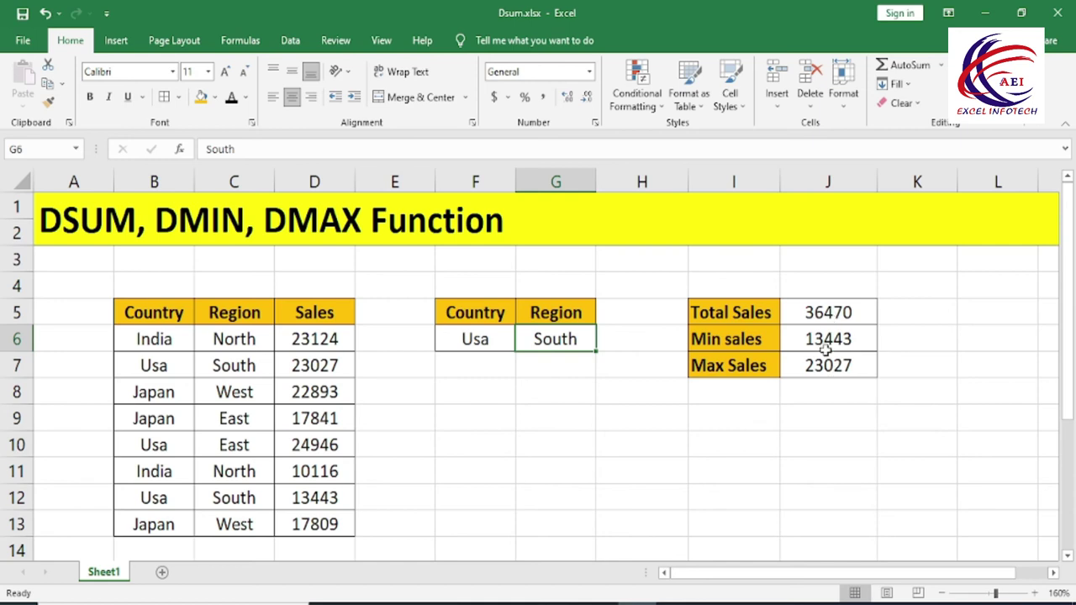
pyautogui.click(518, 395)
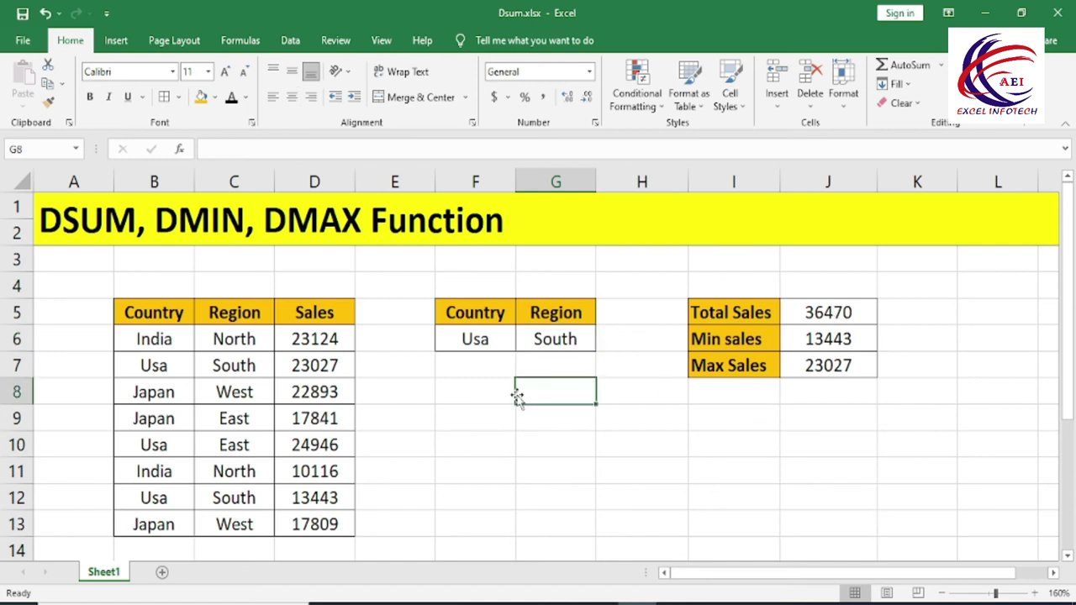
# Step: With India as the country criterion, compare the Sales figures with the results now reading 0
pyautogui.click(467, 345)
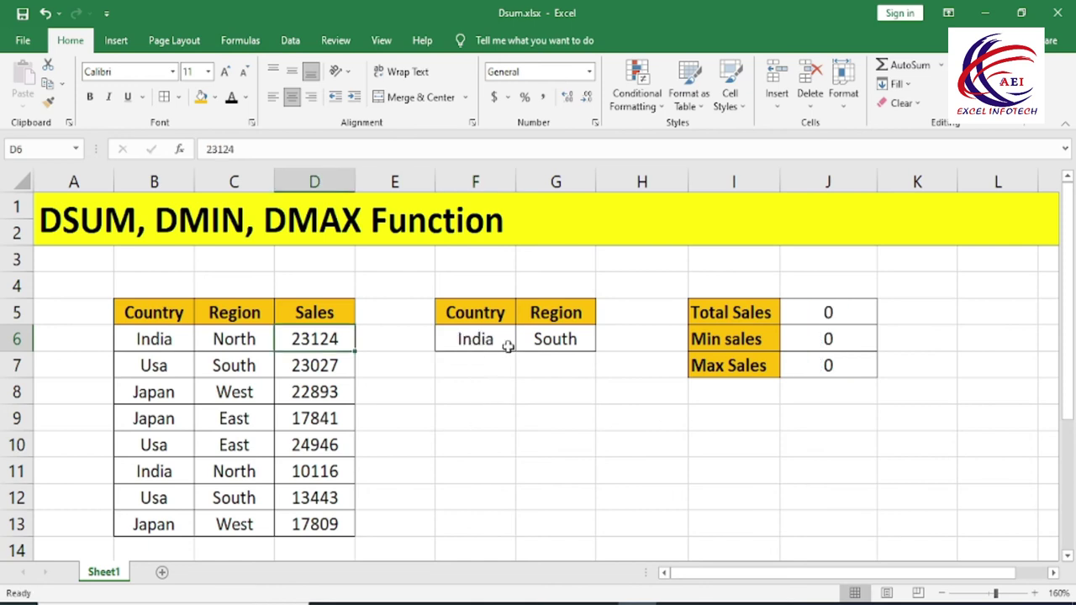
pyautogui.click(542, 346)
pyautogui.moveTo(316, 344); pyautogui.dragTo(319, 523)
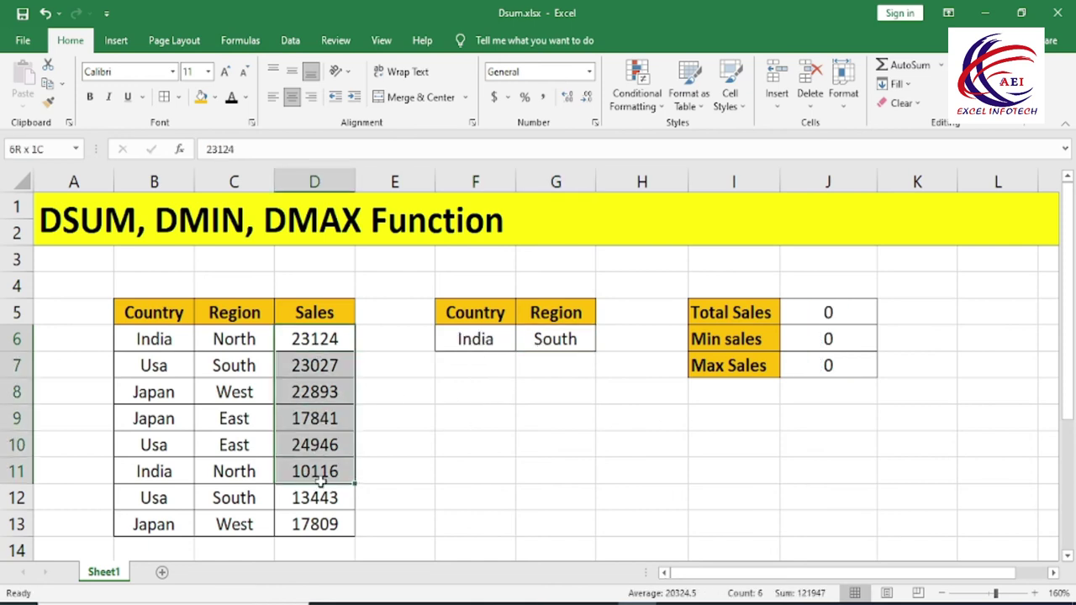
pyautogui.click(492, 410)
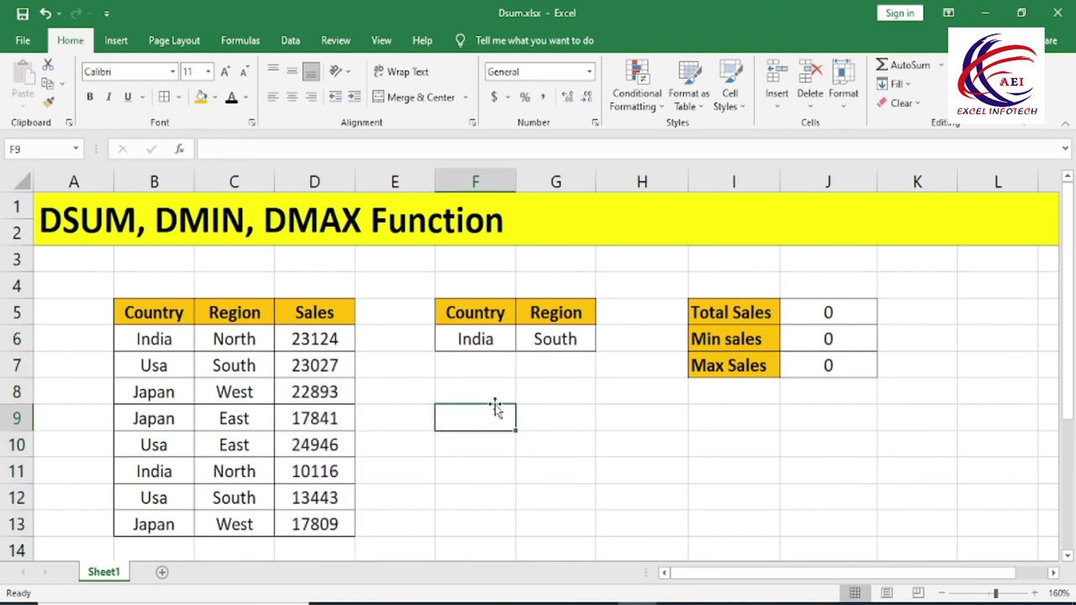
pyautogui.moveTo(830, 340); pyautogui.dragTo(828, 392)
pyautogui.click(551, 460)
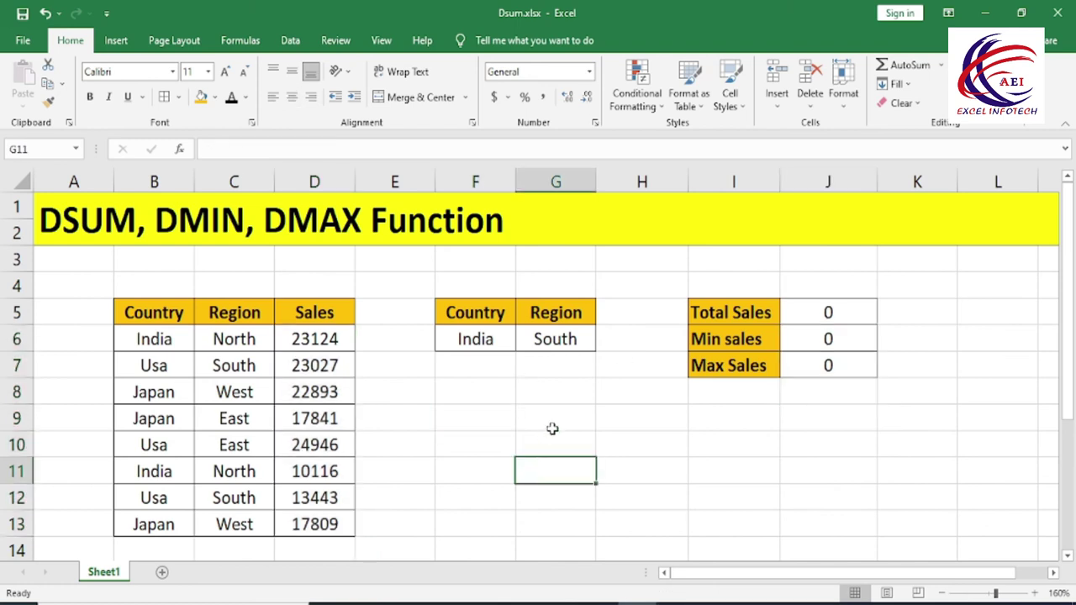
pyautogui.click(554, 343)
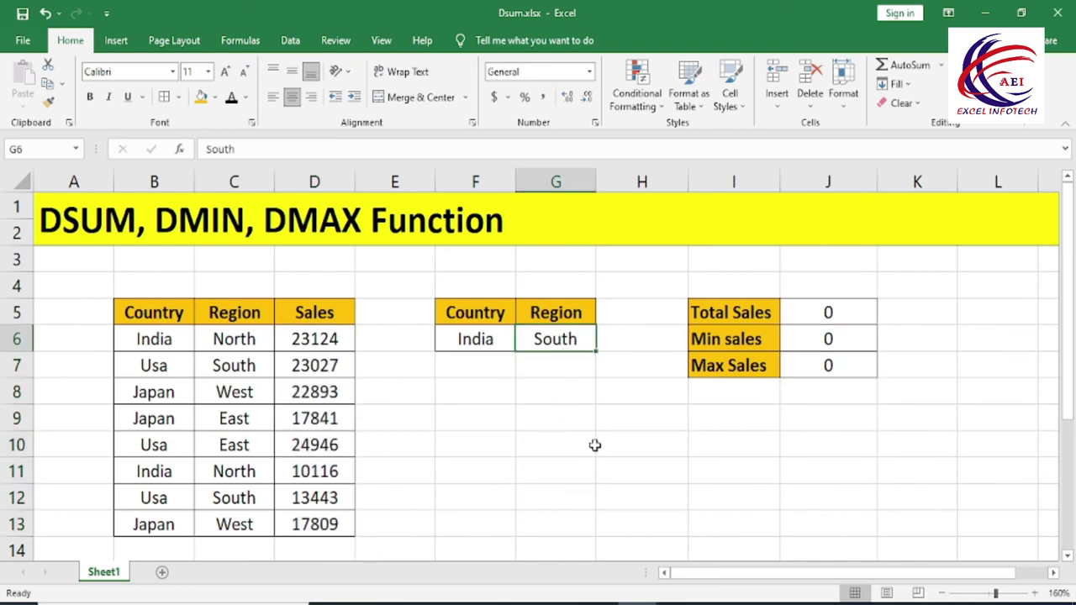
# Step: Change the region criterion to North and inspect the Total, Min and Max formulas
pyautogui.write('North')
pyautogui.press('Return')
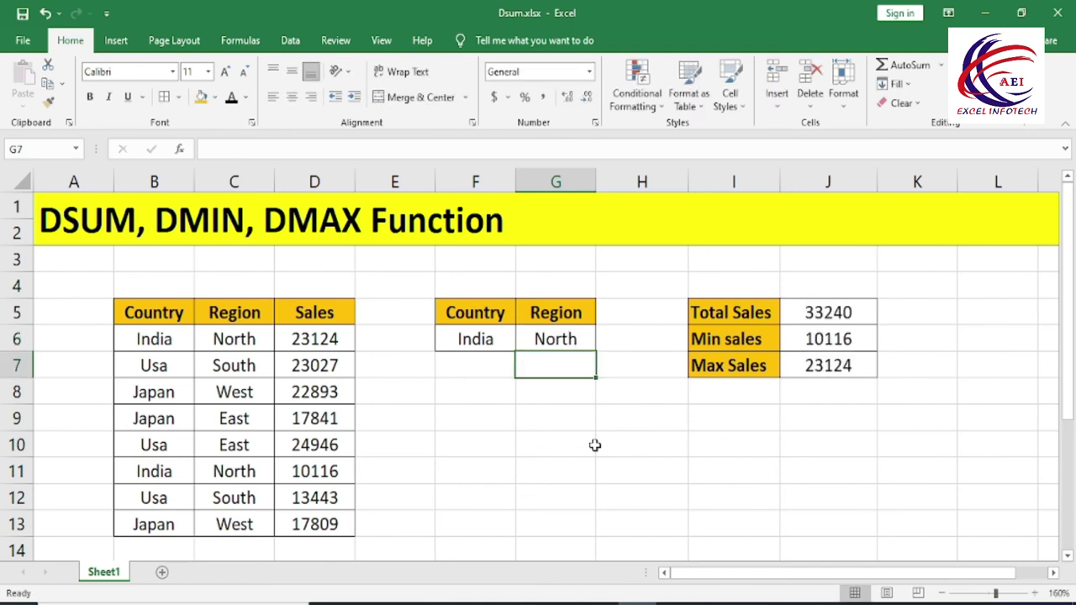
pyautogui.click(476, 339)
pyautogui.click(558, 340)
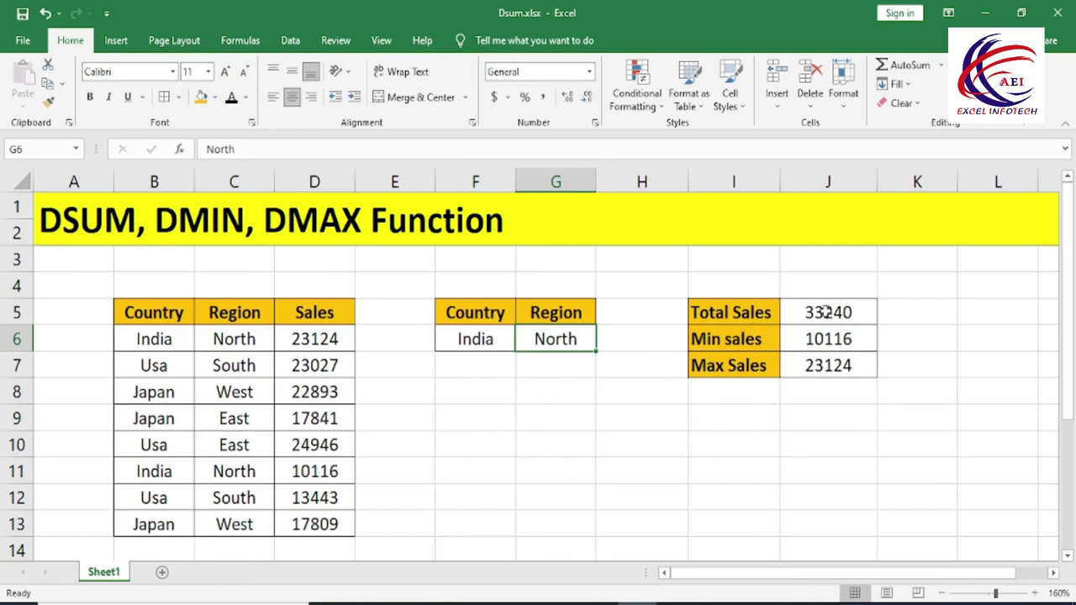
pyautogui.click(832, 311)
pyautogui.click(829, 339)
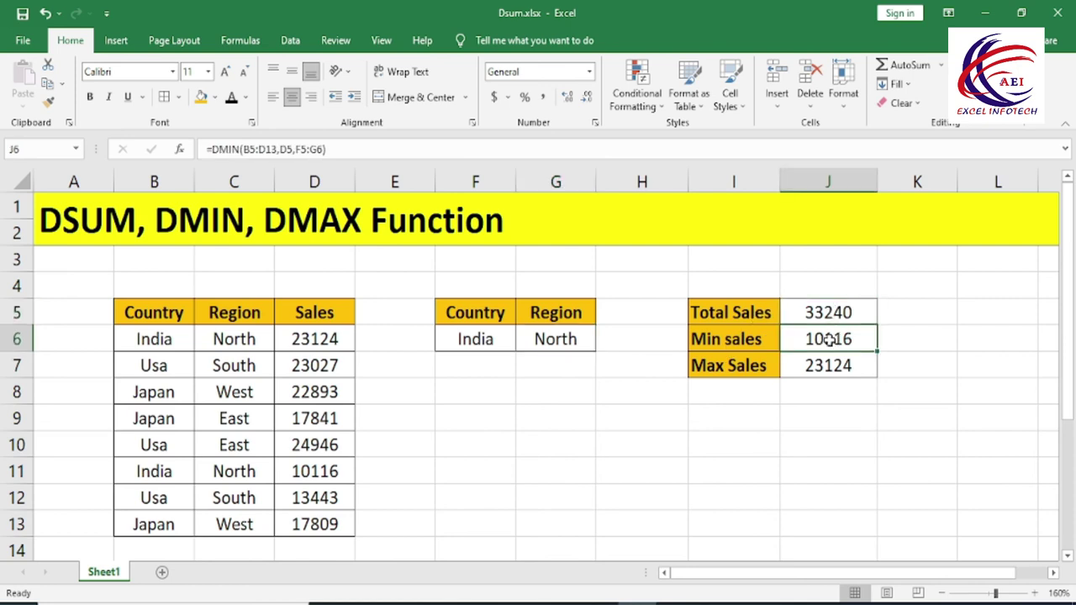
pyautogui.click(830, 363)
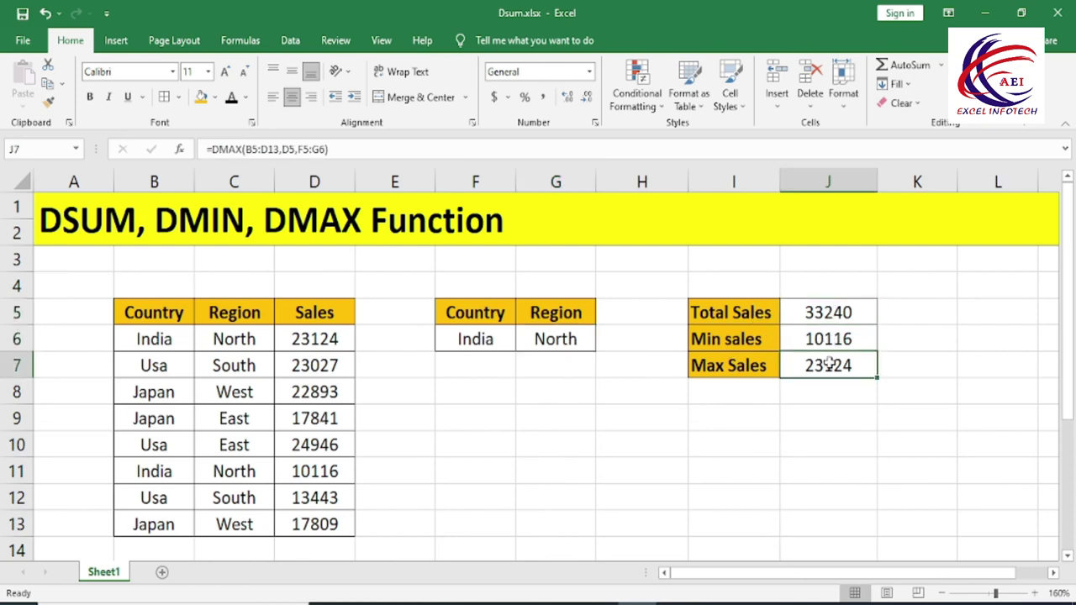
pyautogui.click(826, 312)
# Step: Trace the two India–North rows, 23124 and 10116, to the total, minimum and maximum results
pyautogui.click(162, 340)
pyautogui.click(233, 340)
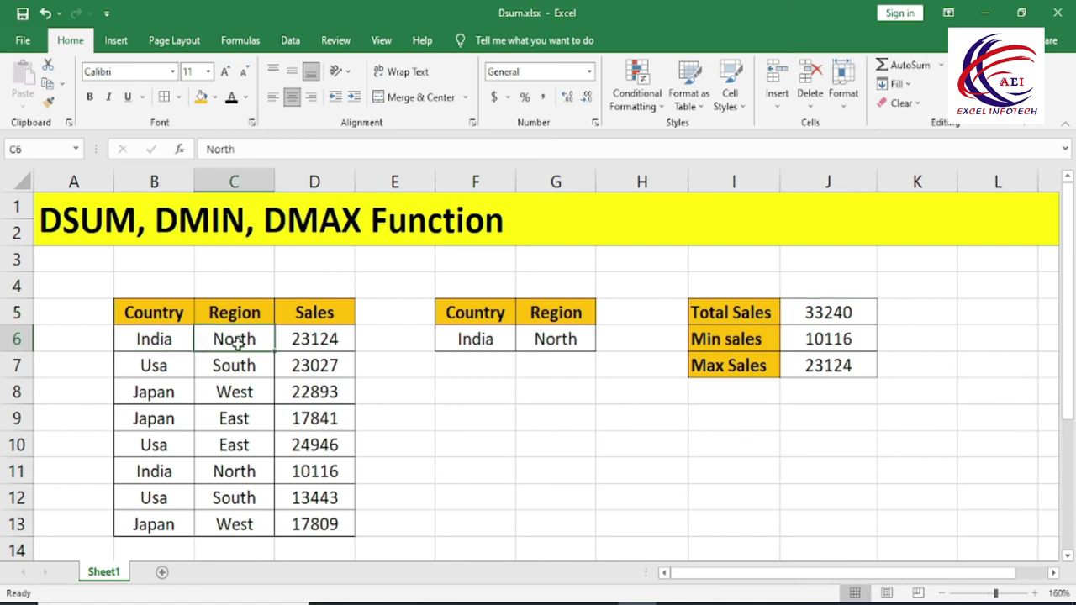
pyautogui.click(293, 339)
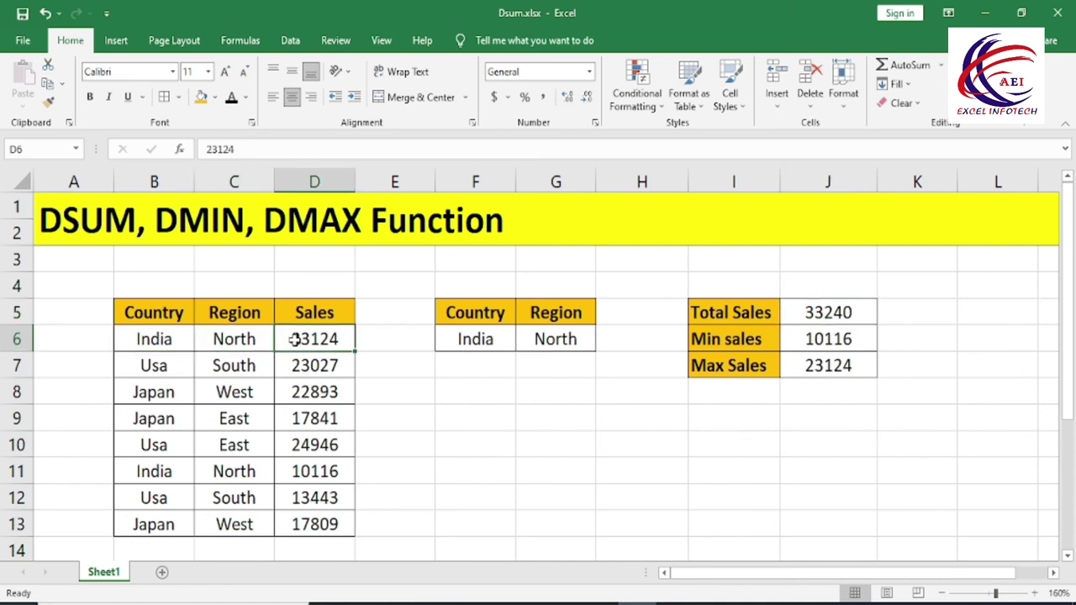
pyautogui.click(169, 472)
pyautogui.click(260, 471)
pyautogui.click(314, 475)
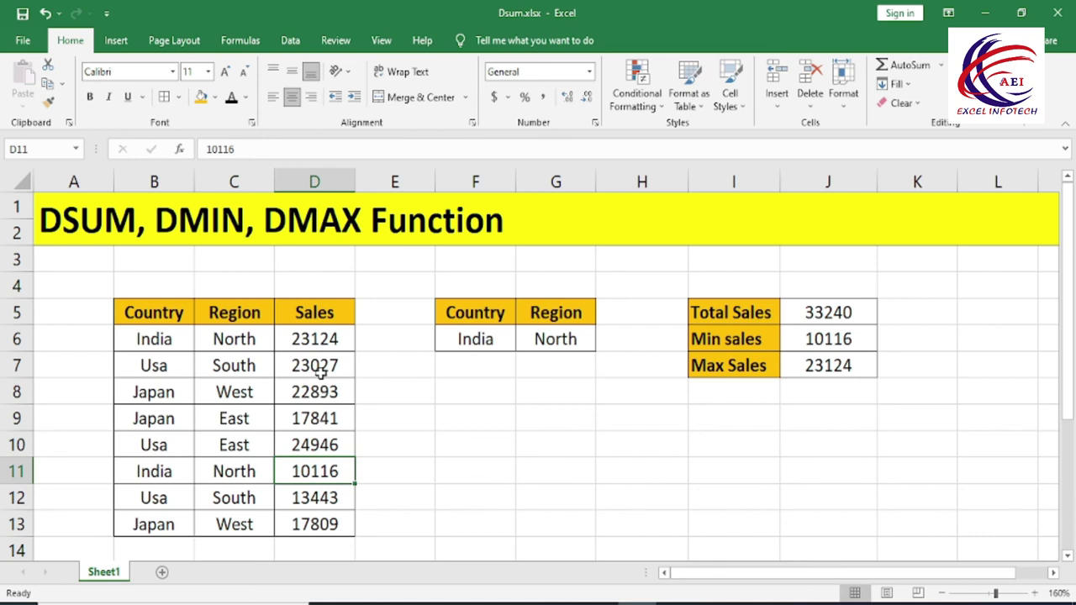
pyautogui.click(309, 344)
pyautogui.click(300, 451)
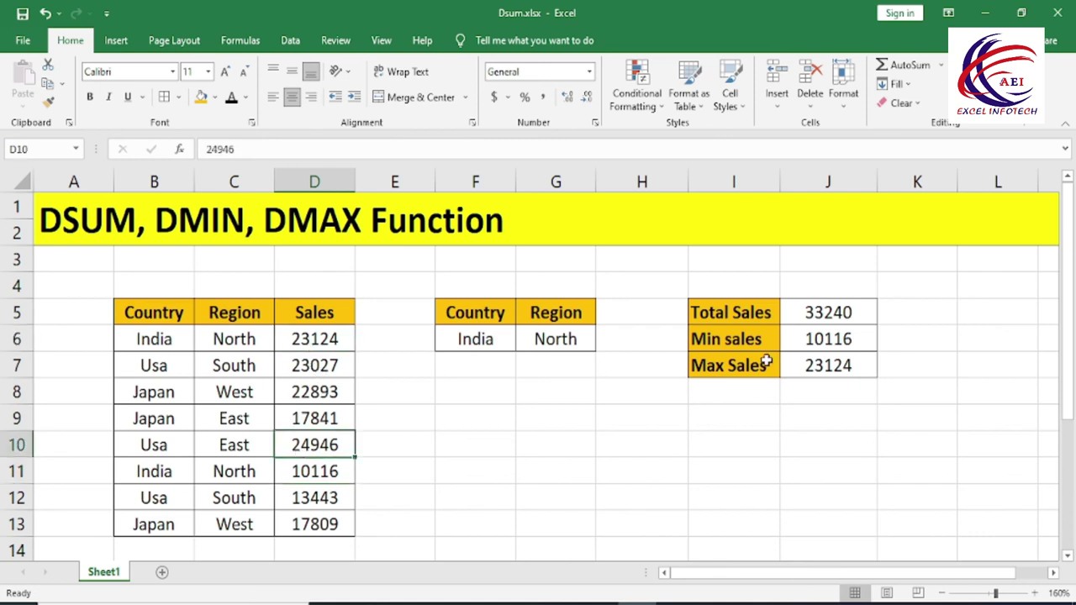
pyautogui.click(838, 312)
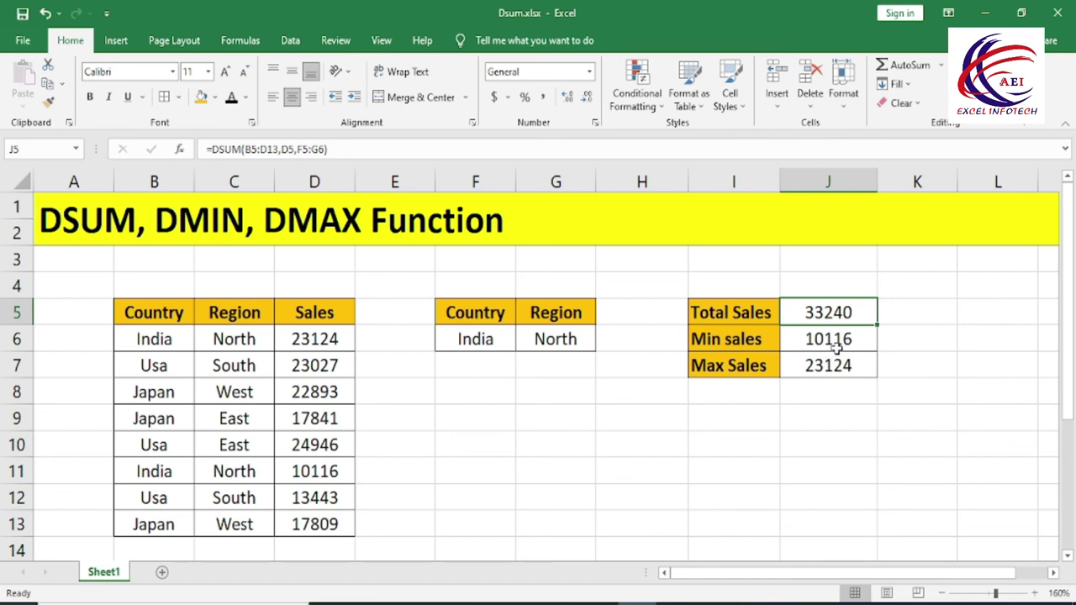
pyautogui.click(328, 471)
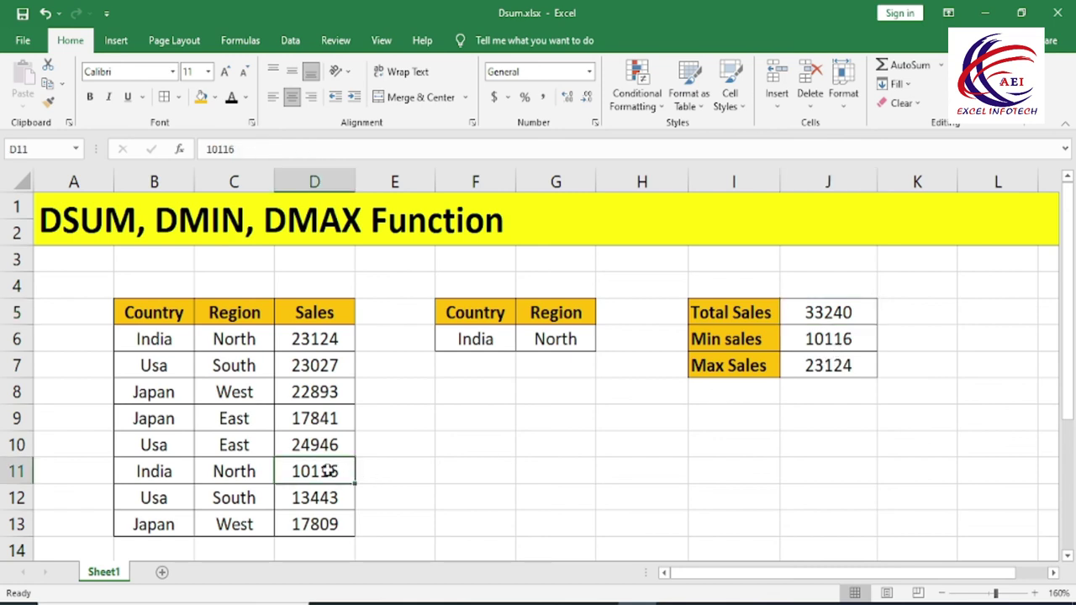
pyautogui.click(820, 370)
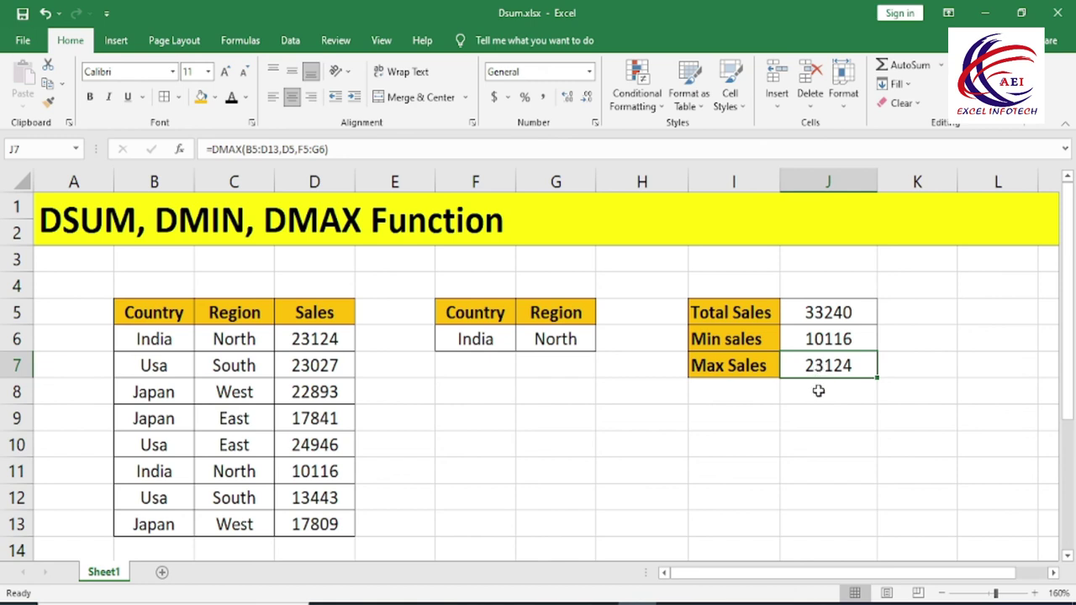
pyautogui.click(309, 348)
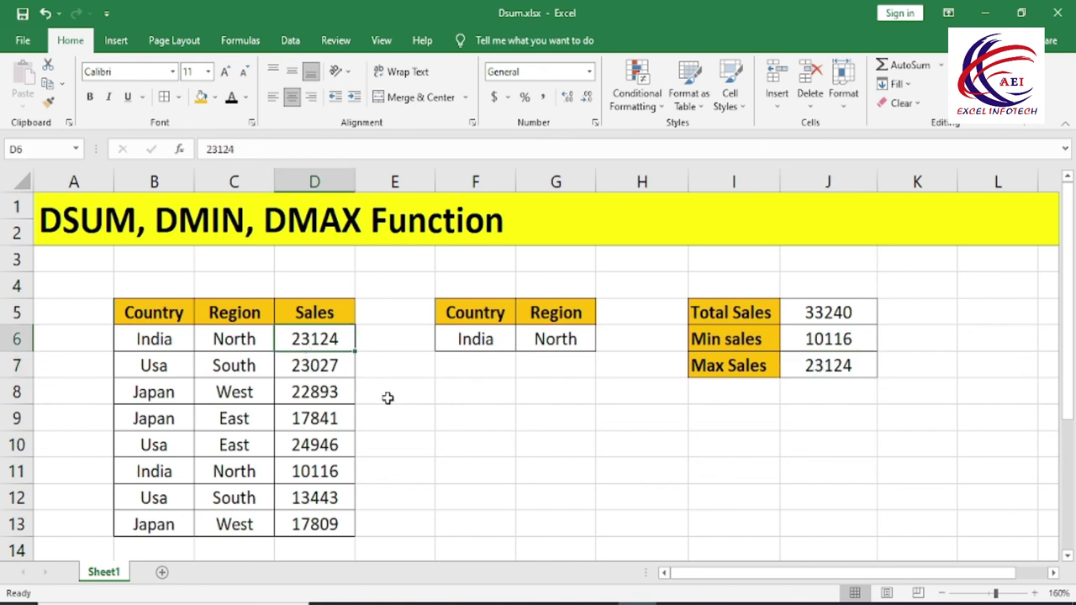